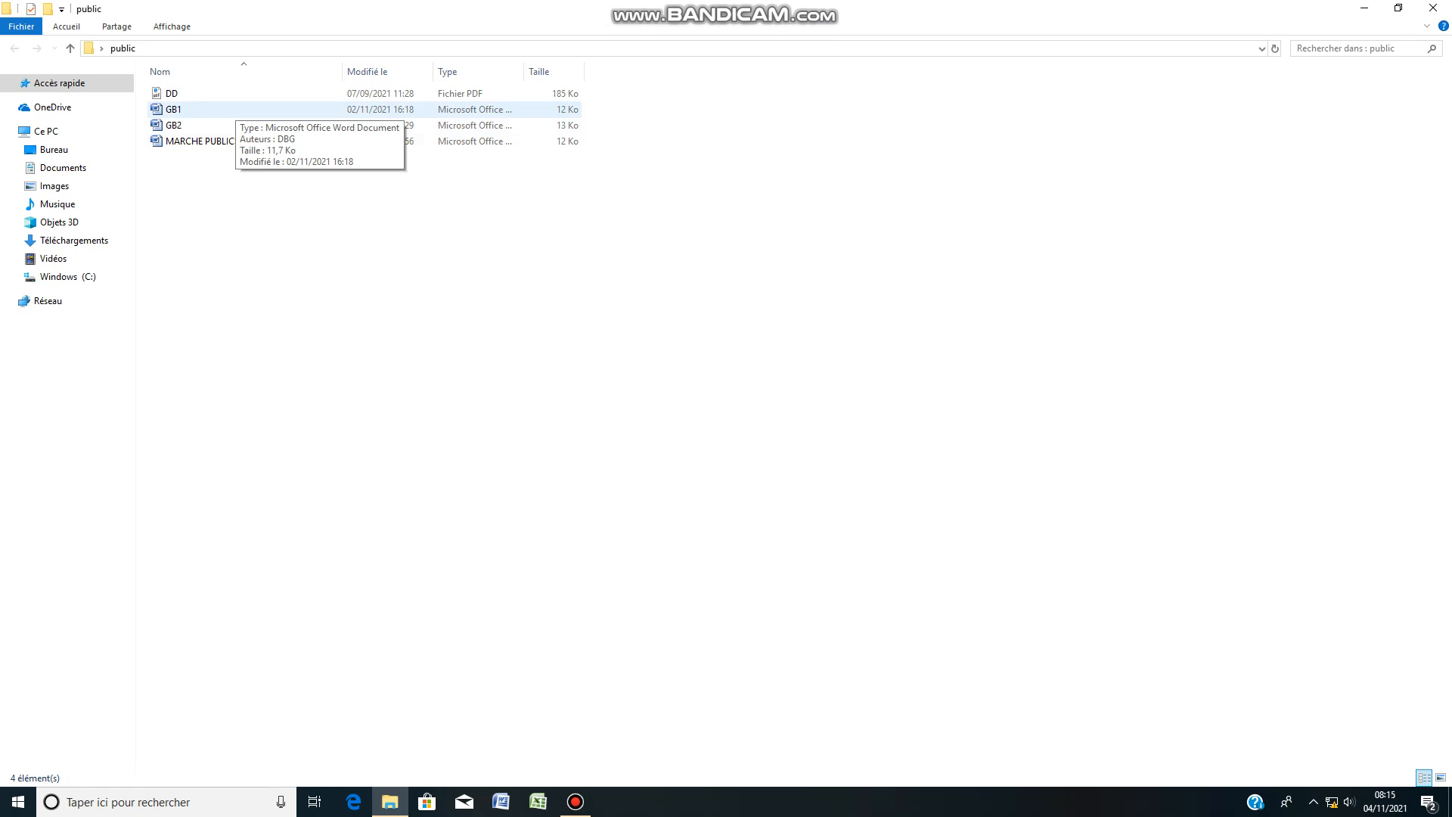
# Step: Open the Word document GB1 and enlarge the page view to 220%
pyautogui.click(235, 125)
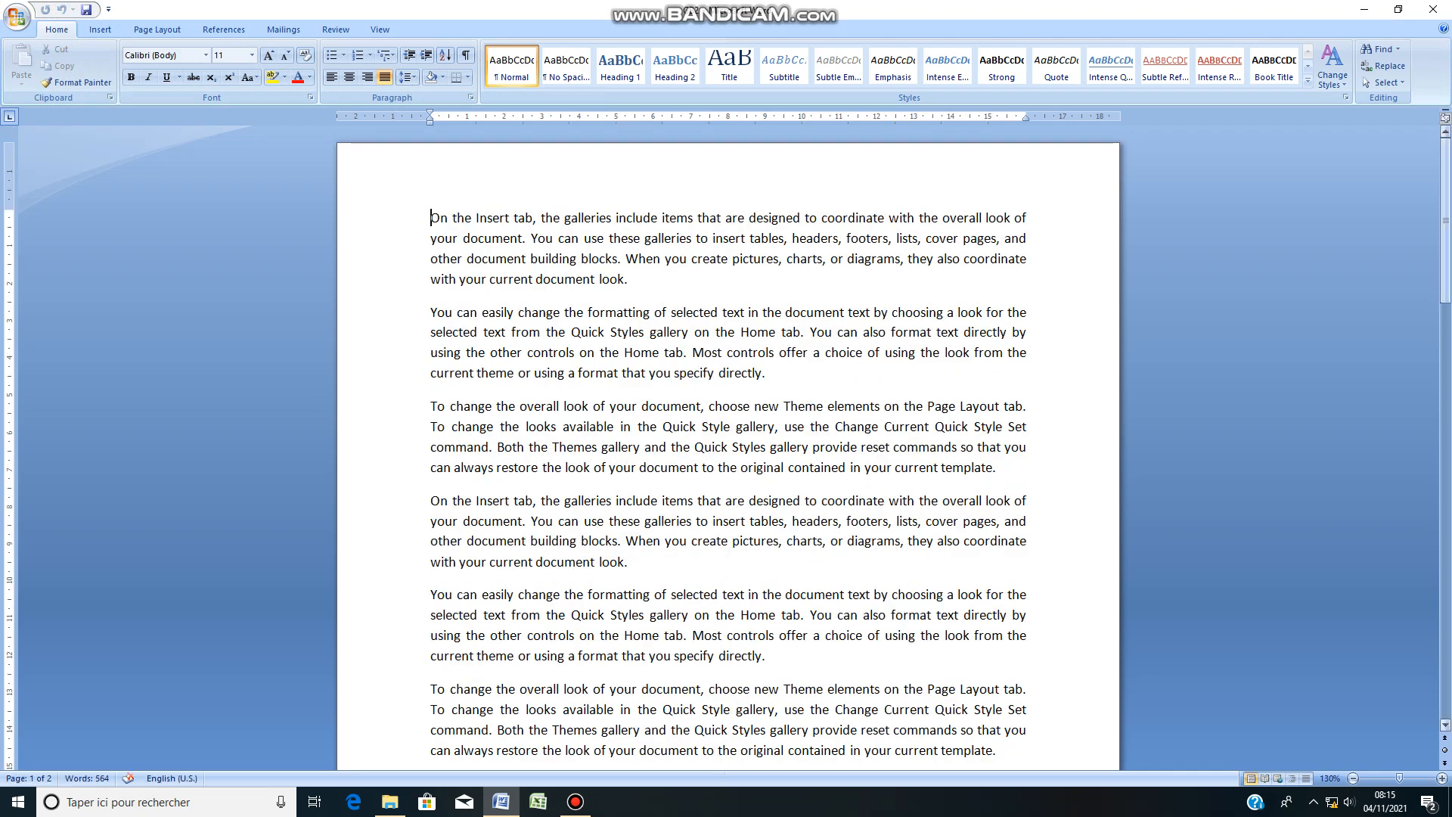
pyautogui.moveTo(1446, 220)
pyautogui.mouseDown()
pyautogui.moveTo(1445, 258)
pyautogui.moveTo(1445, 219)
pyautogui.mouseUp()
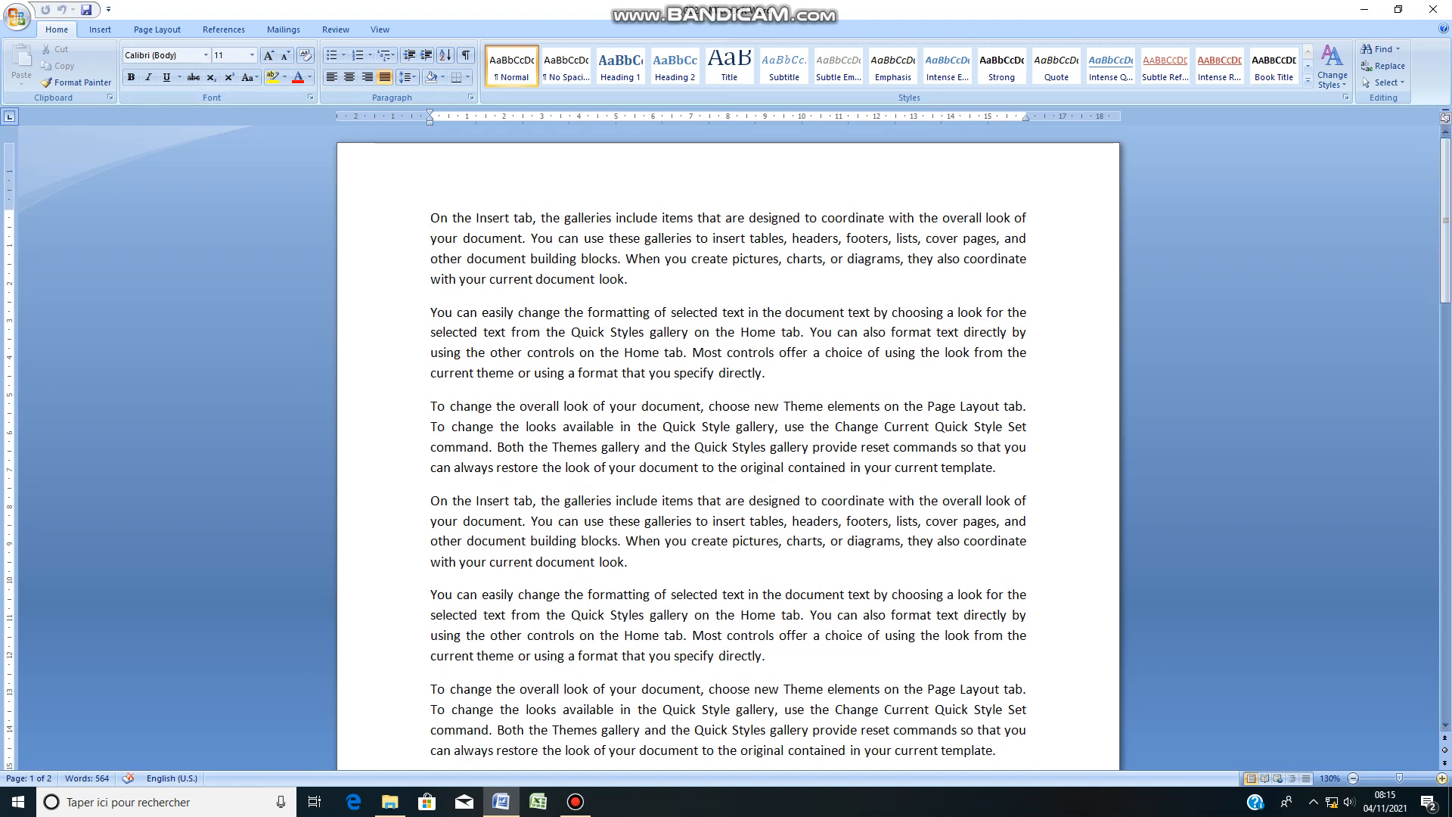
pyautogui.click(1441, 778)
pyautogui.click(1442, 779)
pyautogui.click(1442, 778)
pyautogui.click(1441, 778)
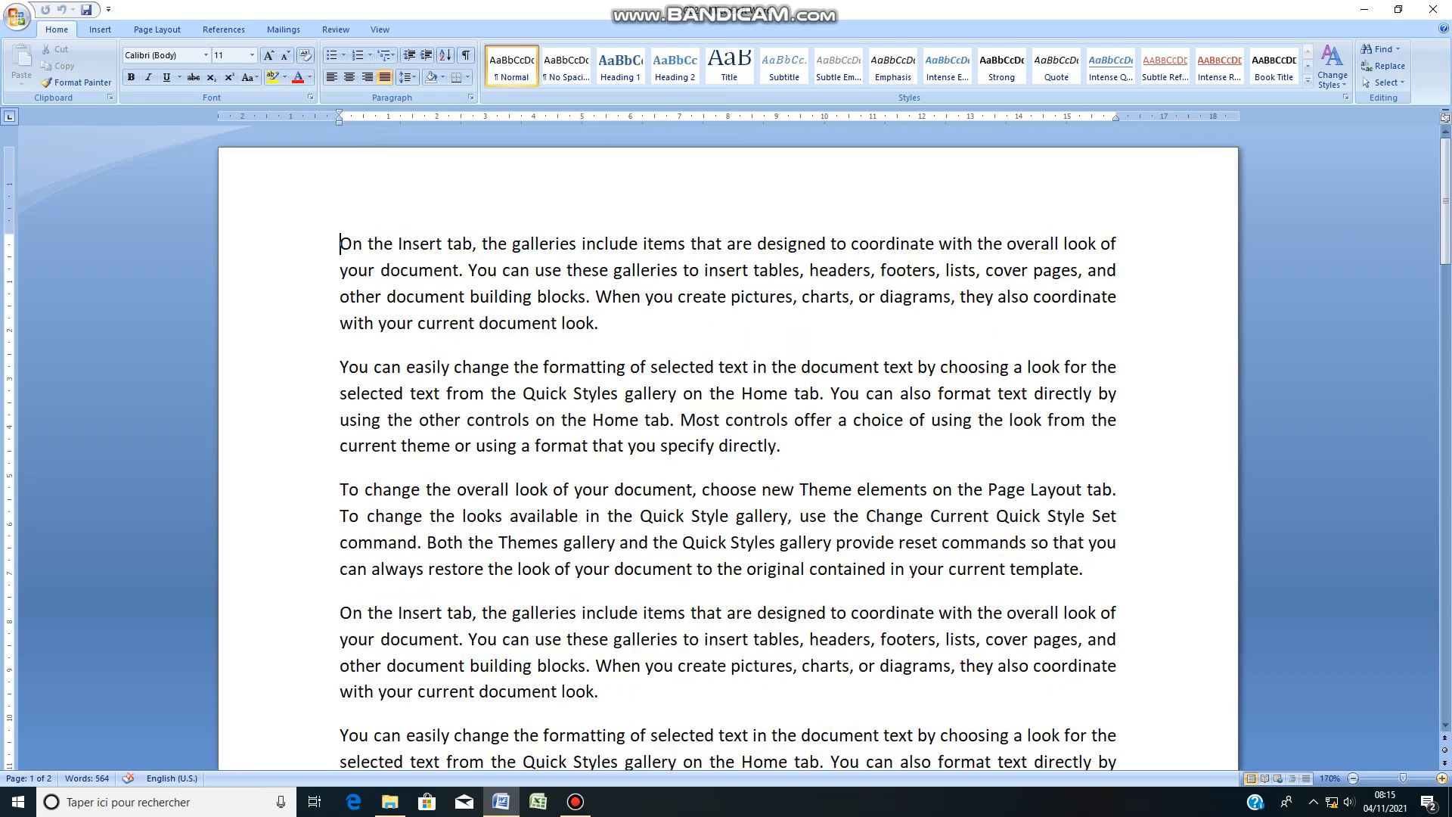
pyautogui.click(1441, 779)
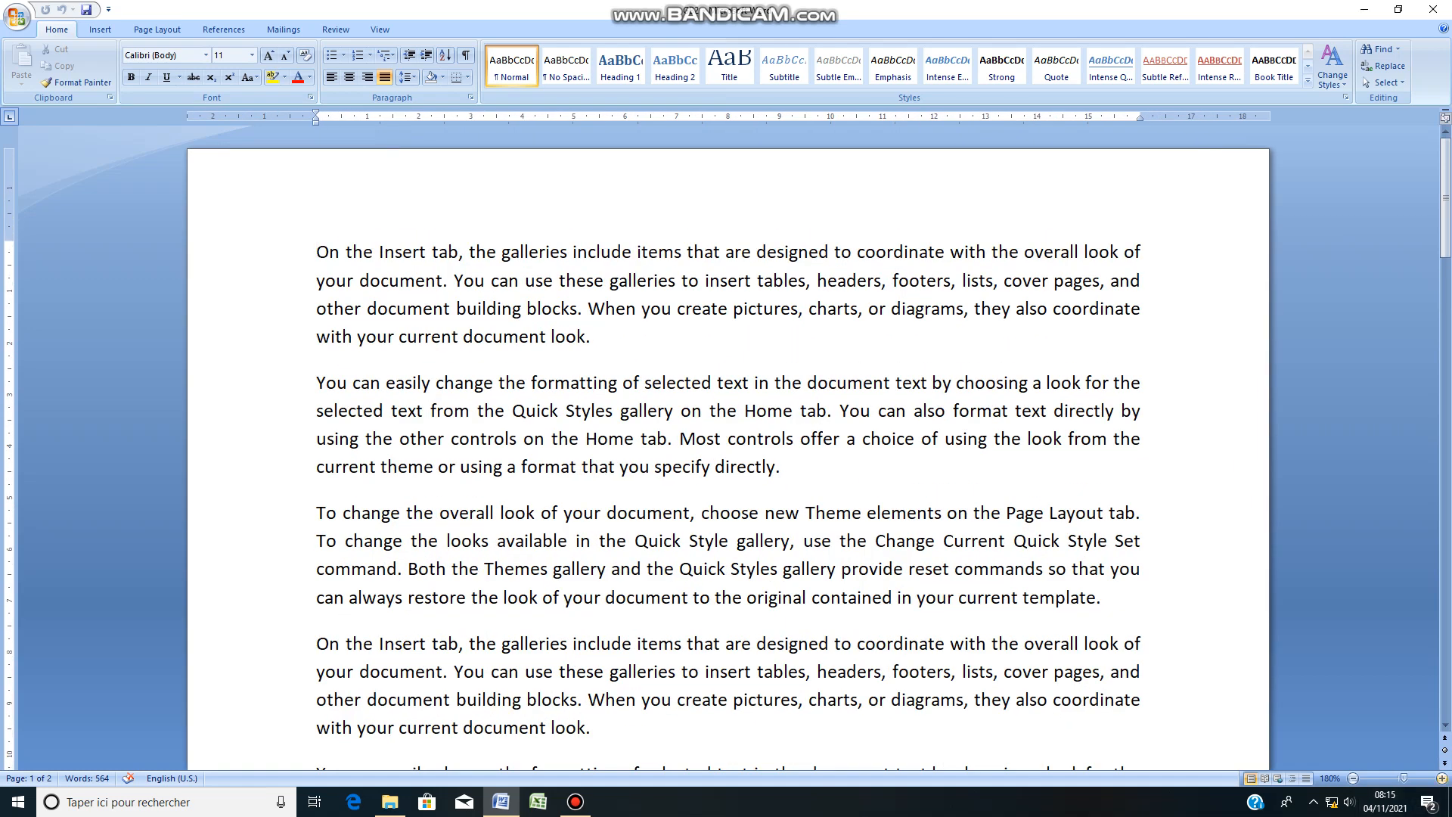
pyautogui.click(1442, 778)
pyautogui.click(1442, 779)
pyautogui.click(1441, 778)
pyautogui.click(1441, 778)
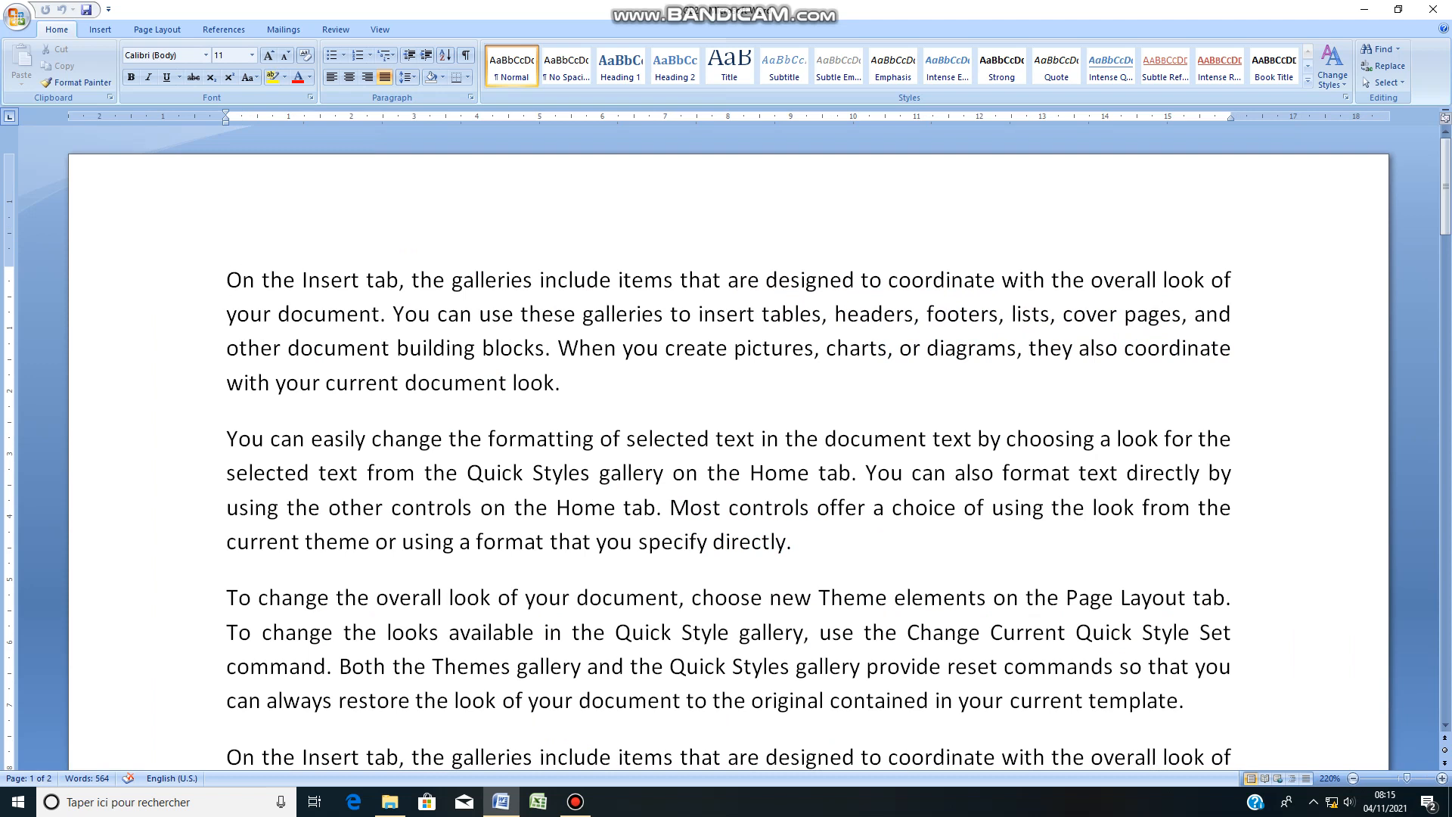
# Step: Set the font of the first paragraph to Tahoma
pyautogui.hotkey('ctrl', 'a')
pyautogui.press('Left')
pyautogui.hotkey('shift', 'Down')
pyautogui.hotkey('shift', 'Down')
pyautogui.hotkey('shift', 'Down')
pyautogui.hotkey('shift', 'Down')
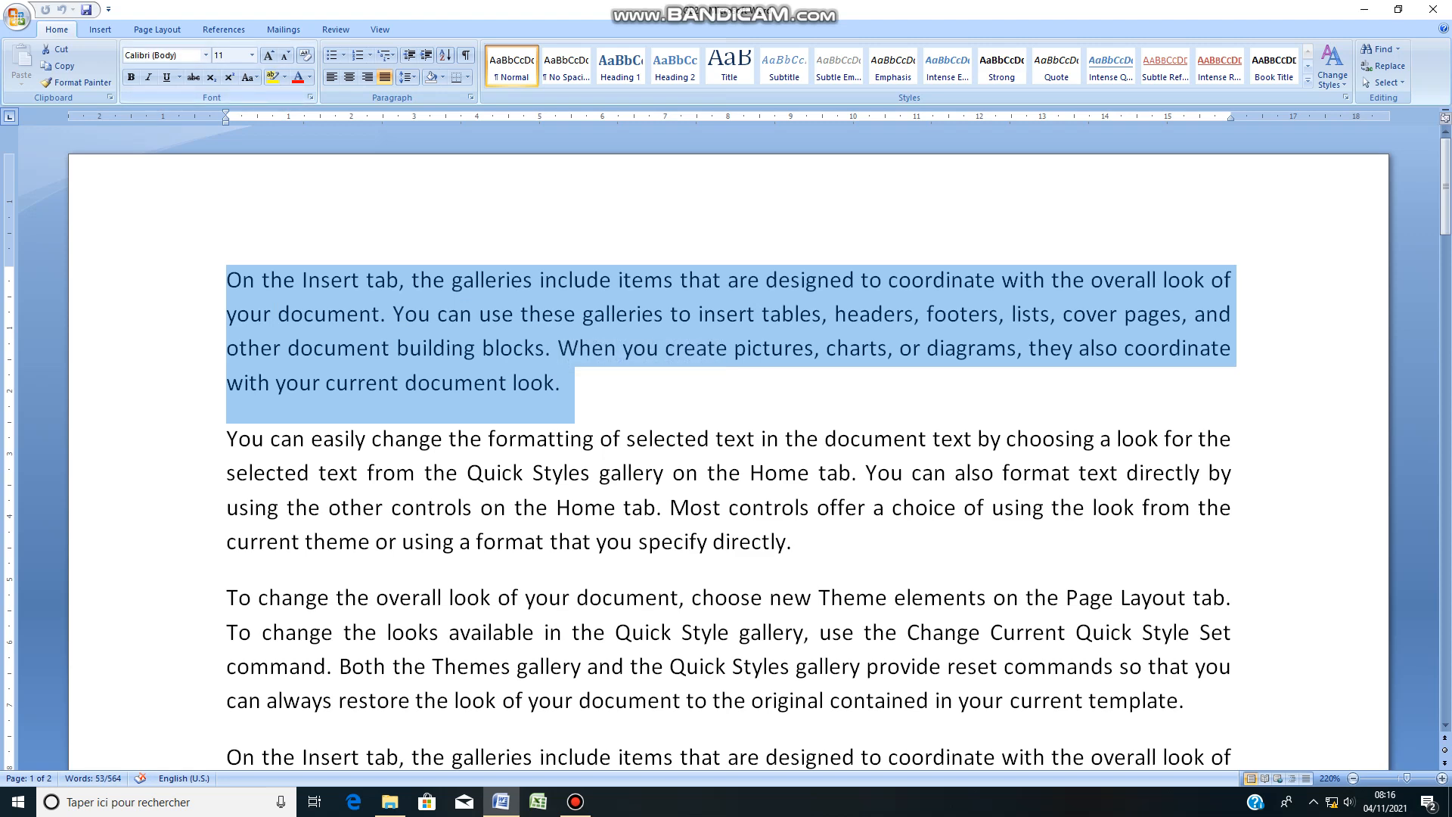
pyautogui.click(206, 56)
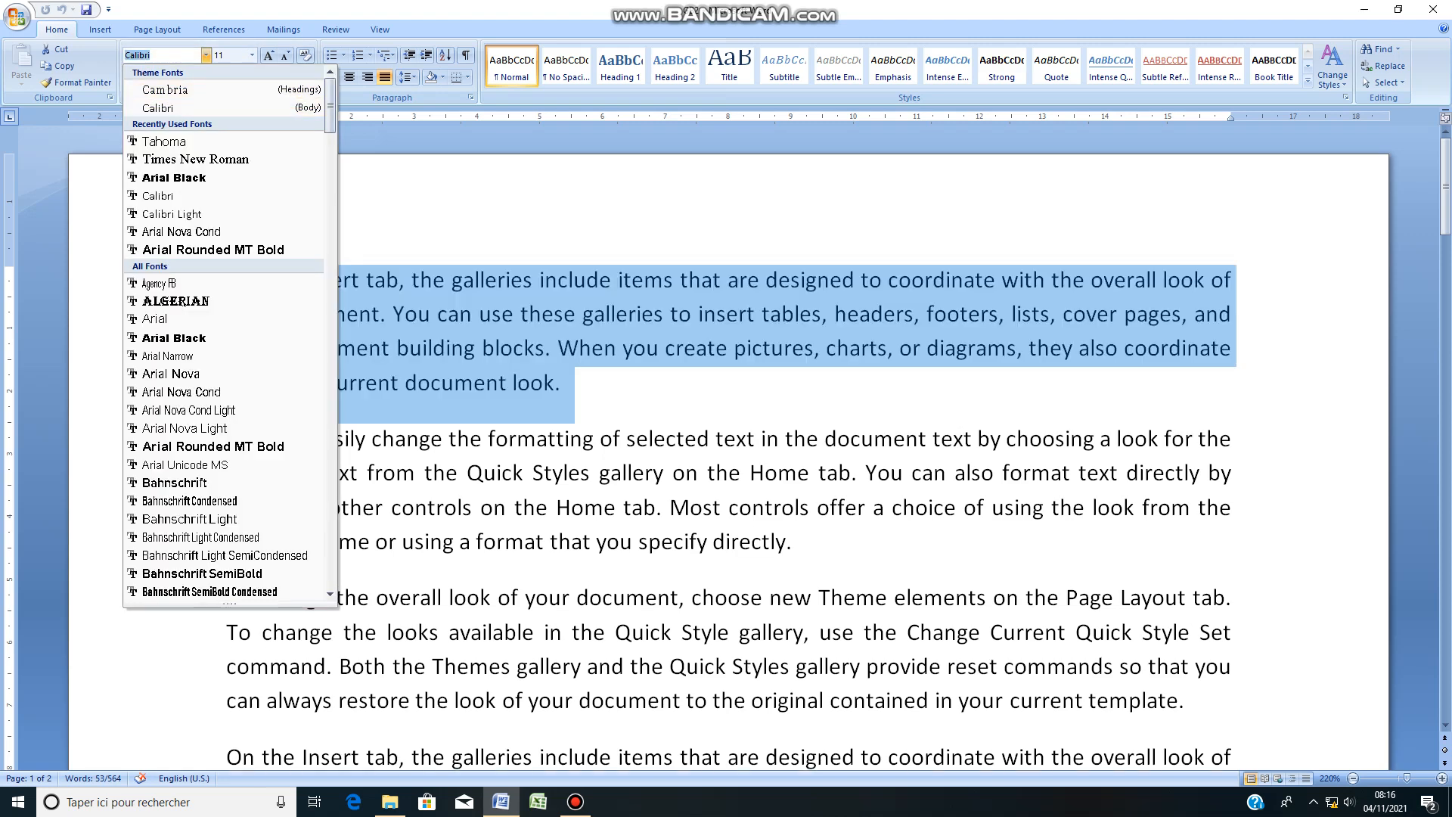
pyautogui.write('Tahoma')
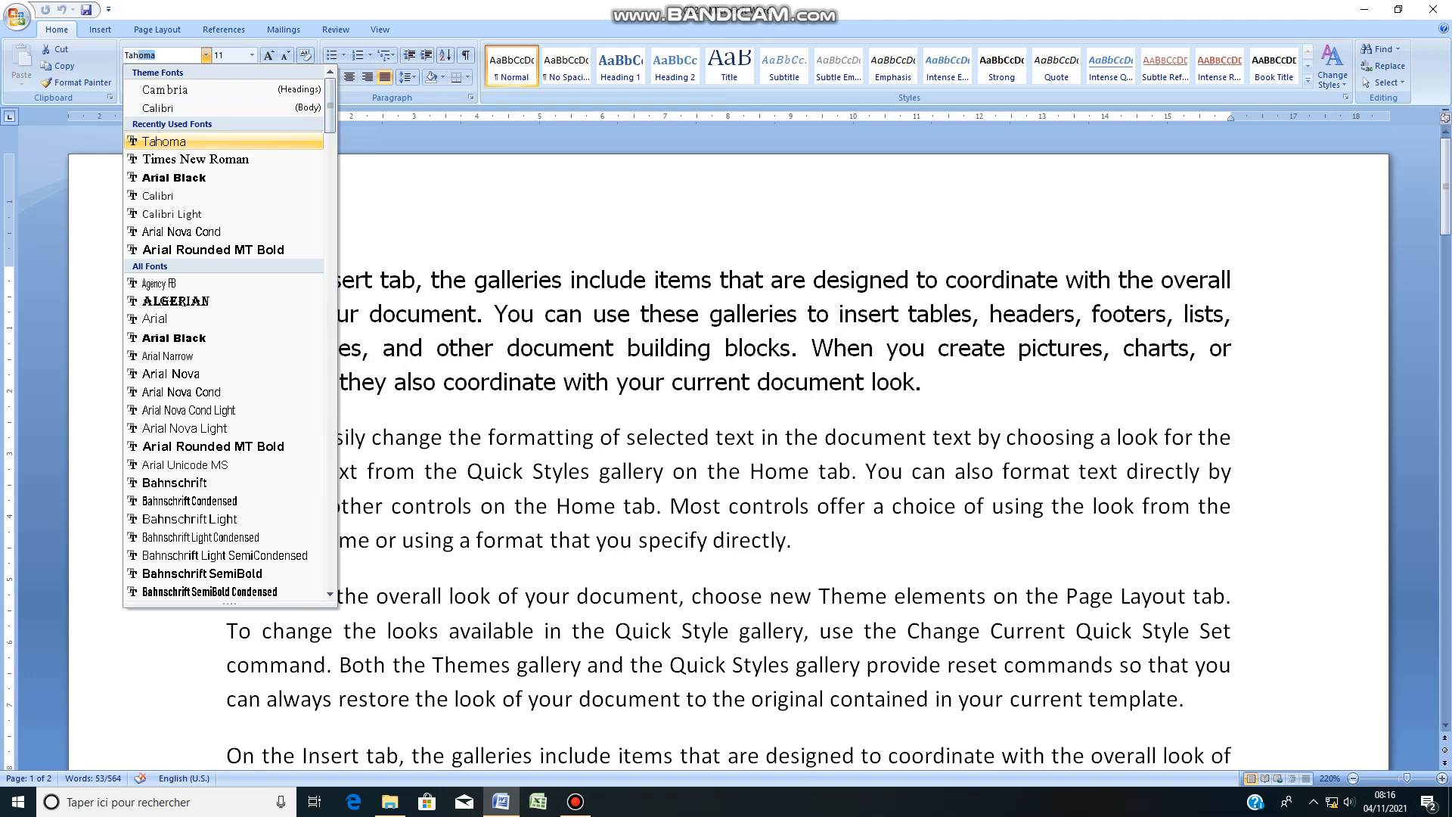
pyautogui.press('Return')
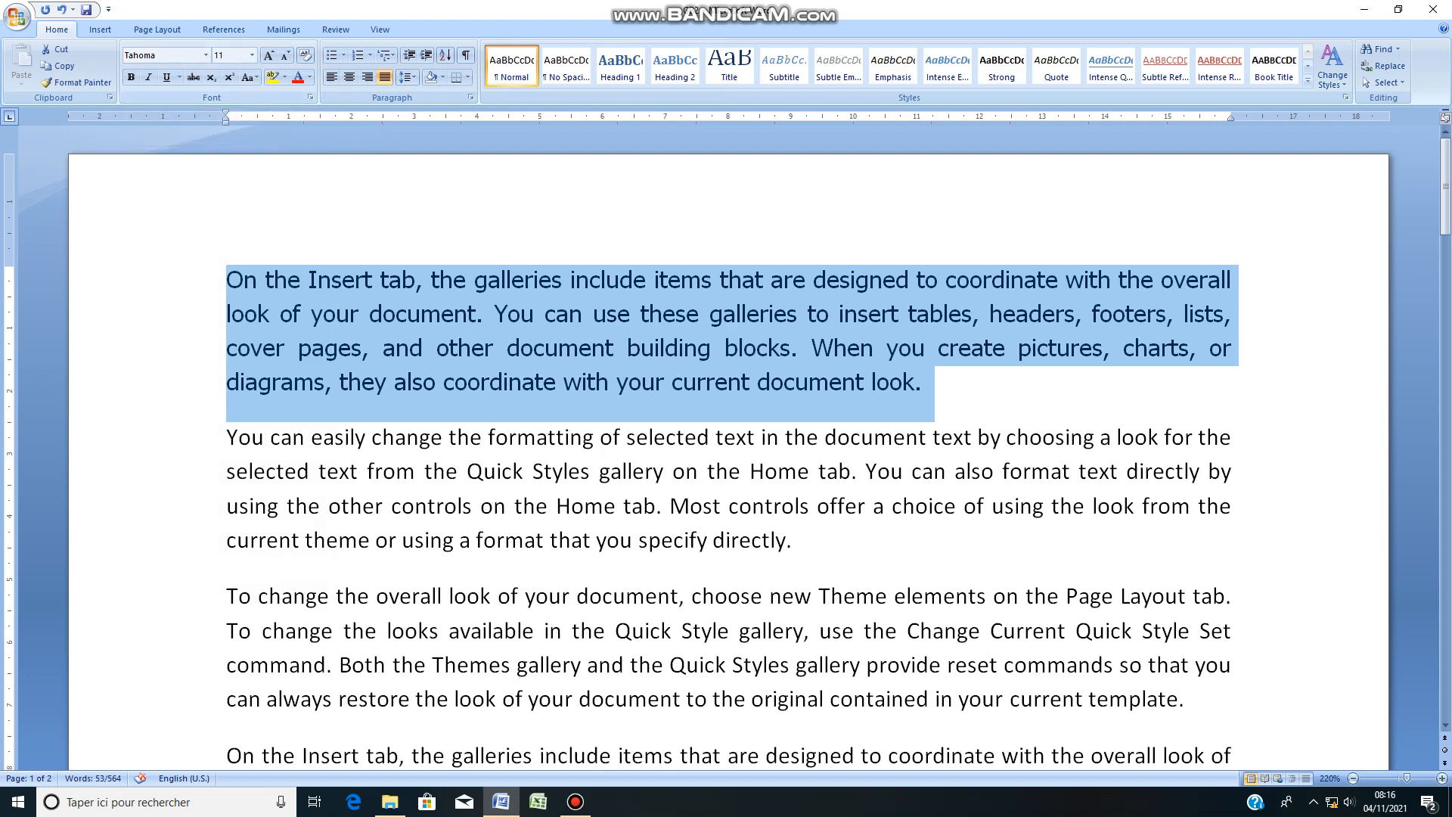
pyautogui.click(403, 506)
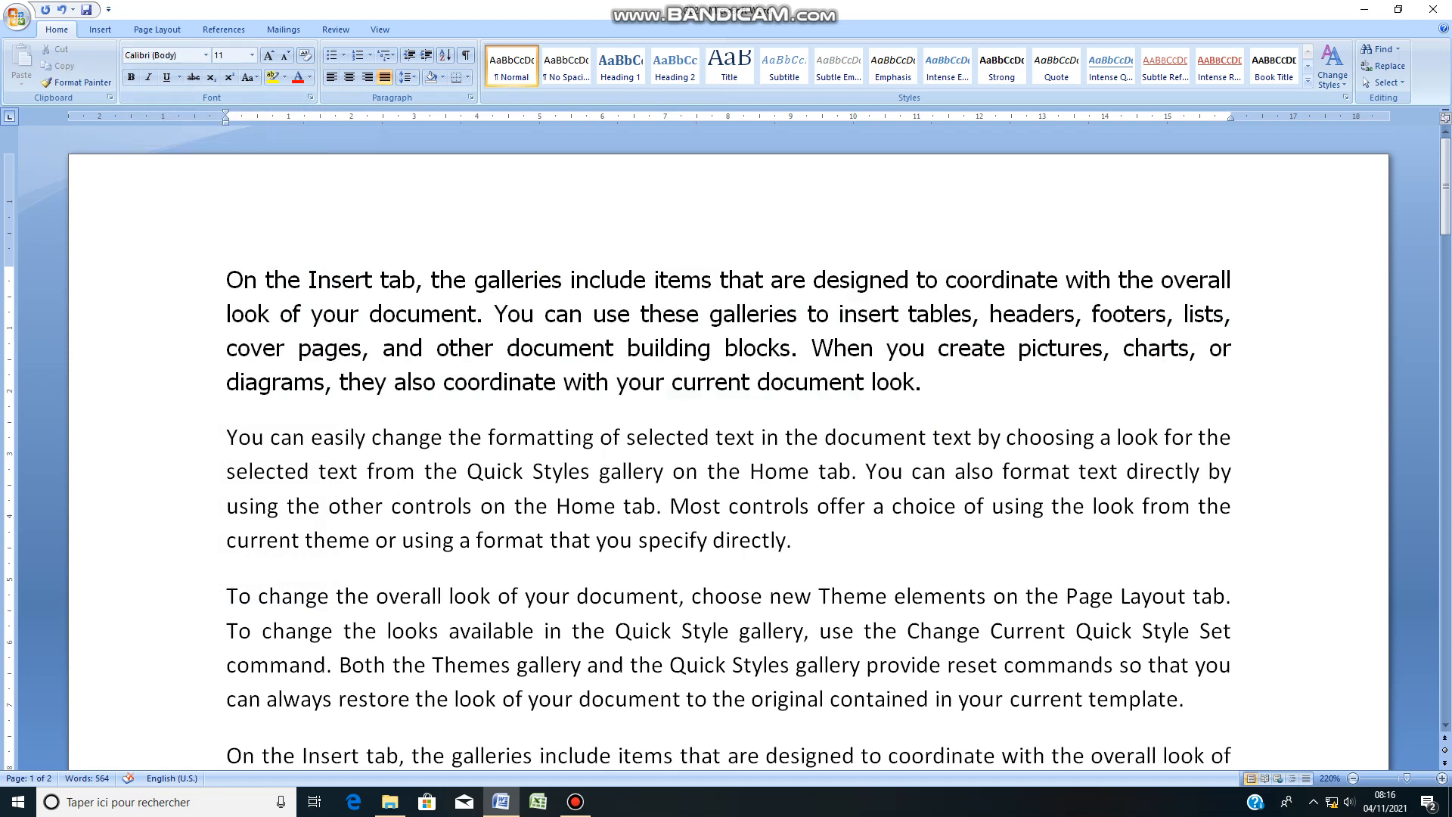
# Step: Highlight the second paragraph, beginning "You can easily change the formatting", in red
pyautogui.moveTo(198, 281); pyautogui.dragTo(198, 383)
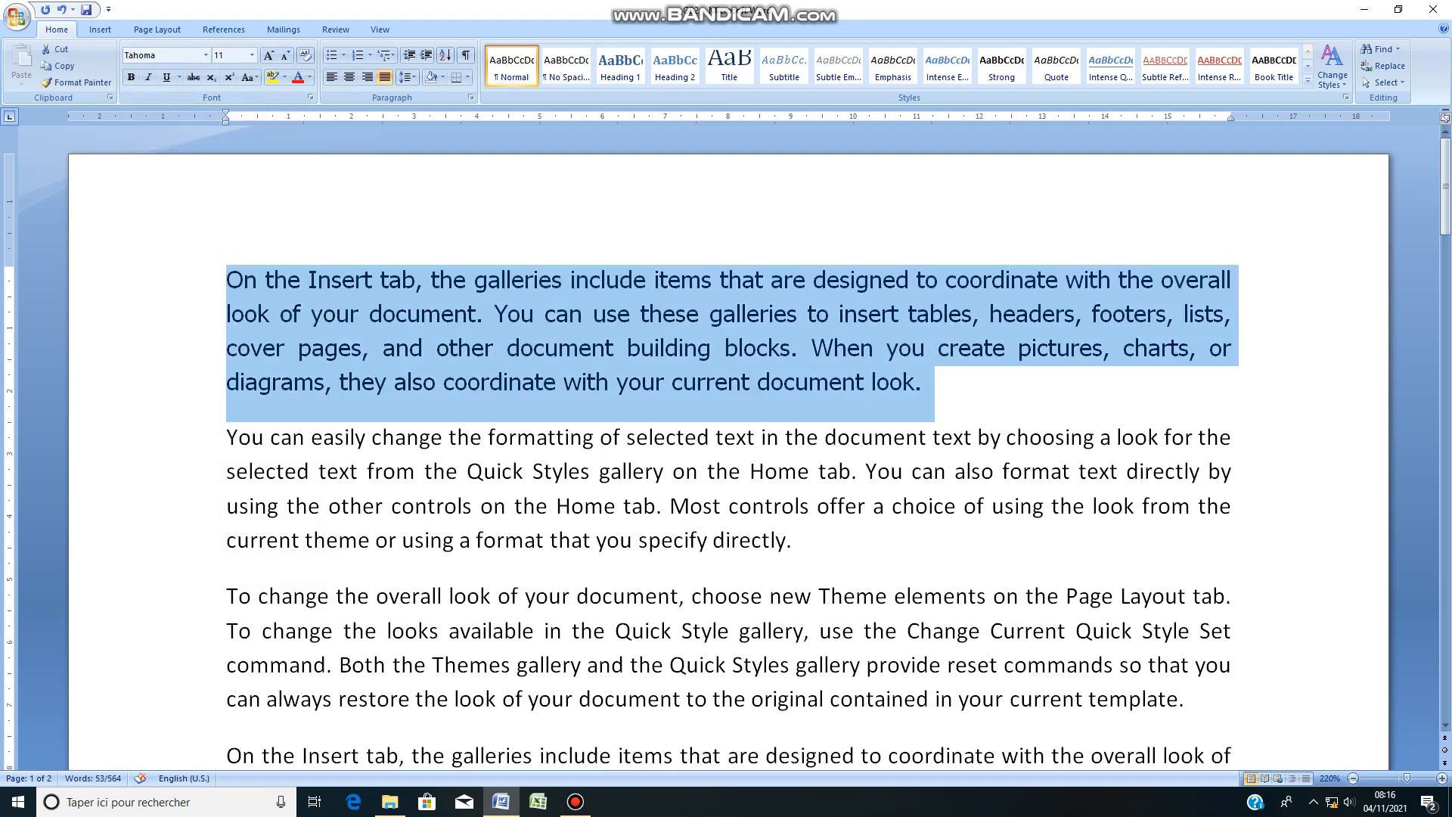
pyautogui.moveTo(227, 438); pyautogui.dragTo(808, 541)
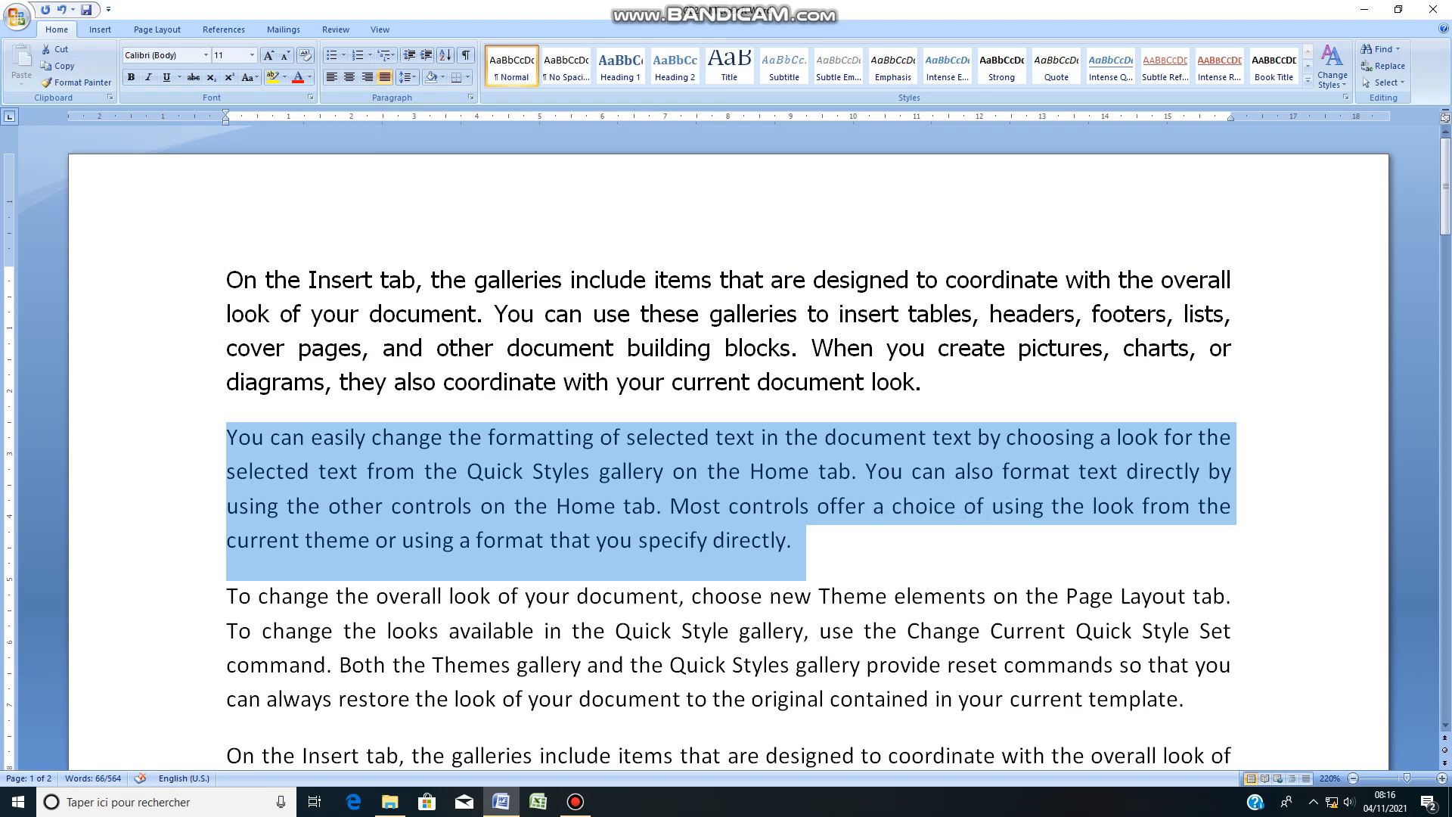
pyautogui.click(284, 77)
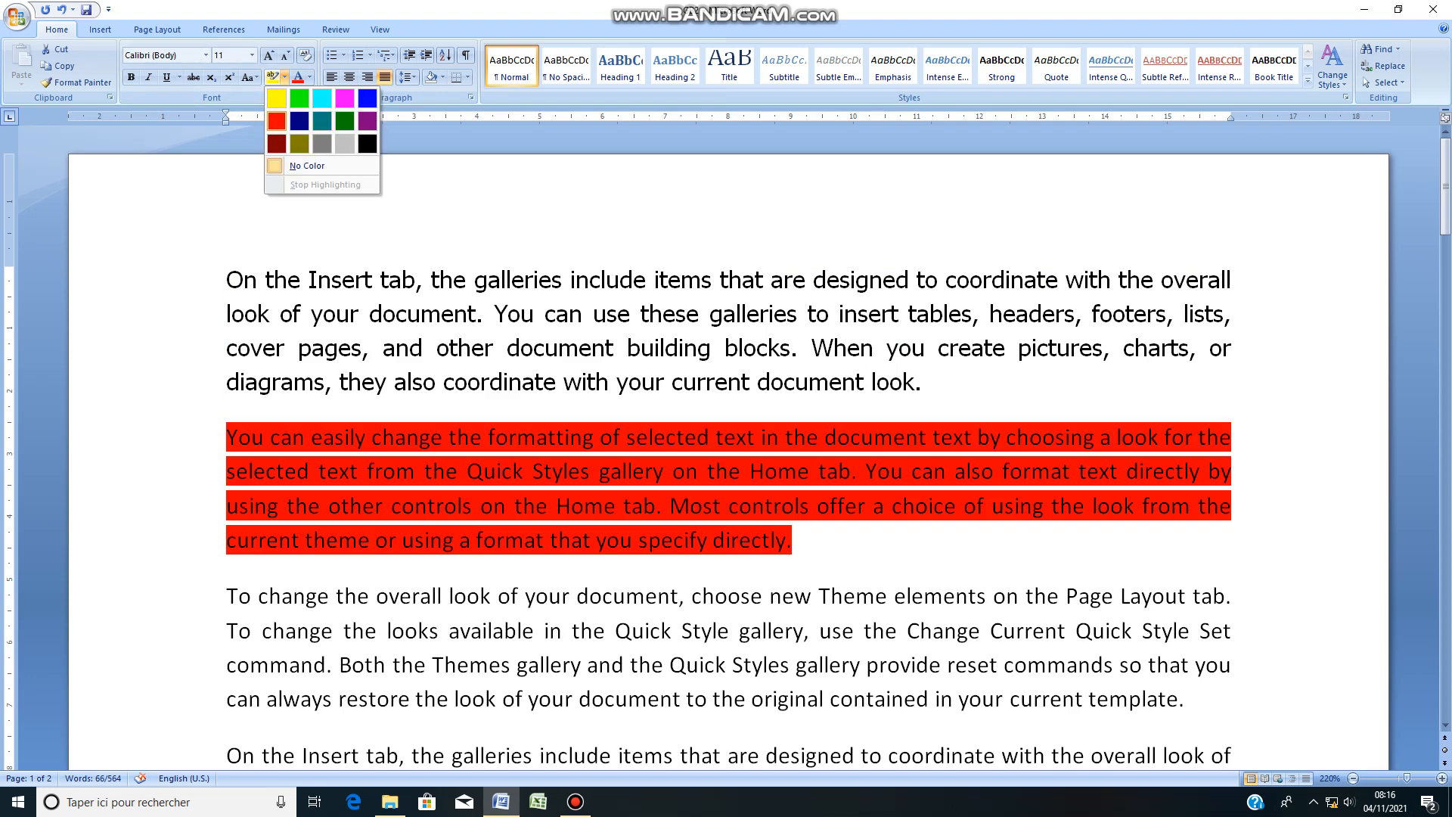
pyautogui.click(276, 121)
# Step: Highlight the first paragraph, beginning "On the Insert tab", in yellow
pyautogui.moveTo(227, 281); pyautogui.dragTo(935, 384)
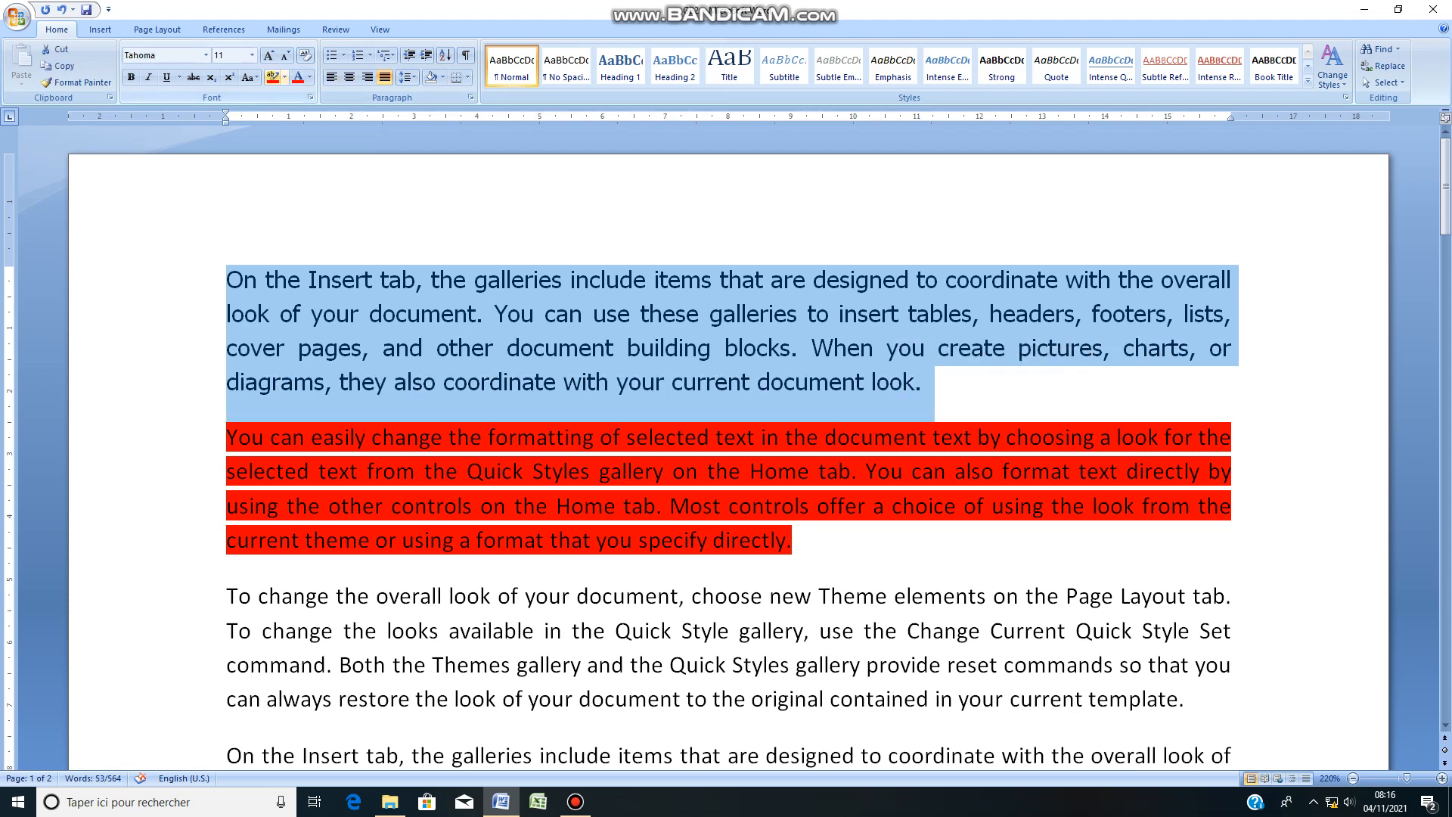
pyautogui.click(285, 78)
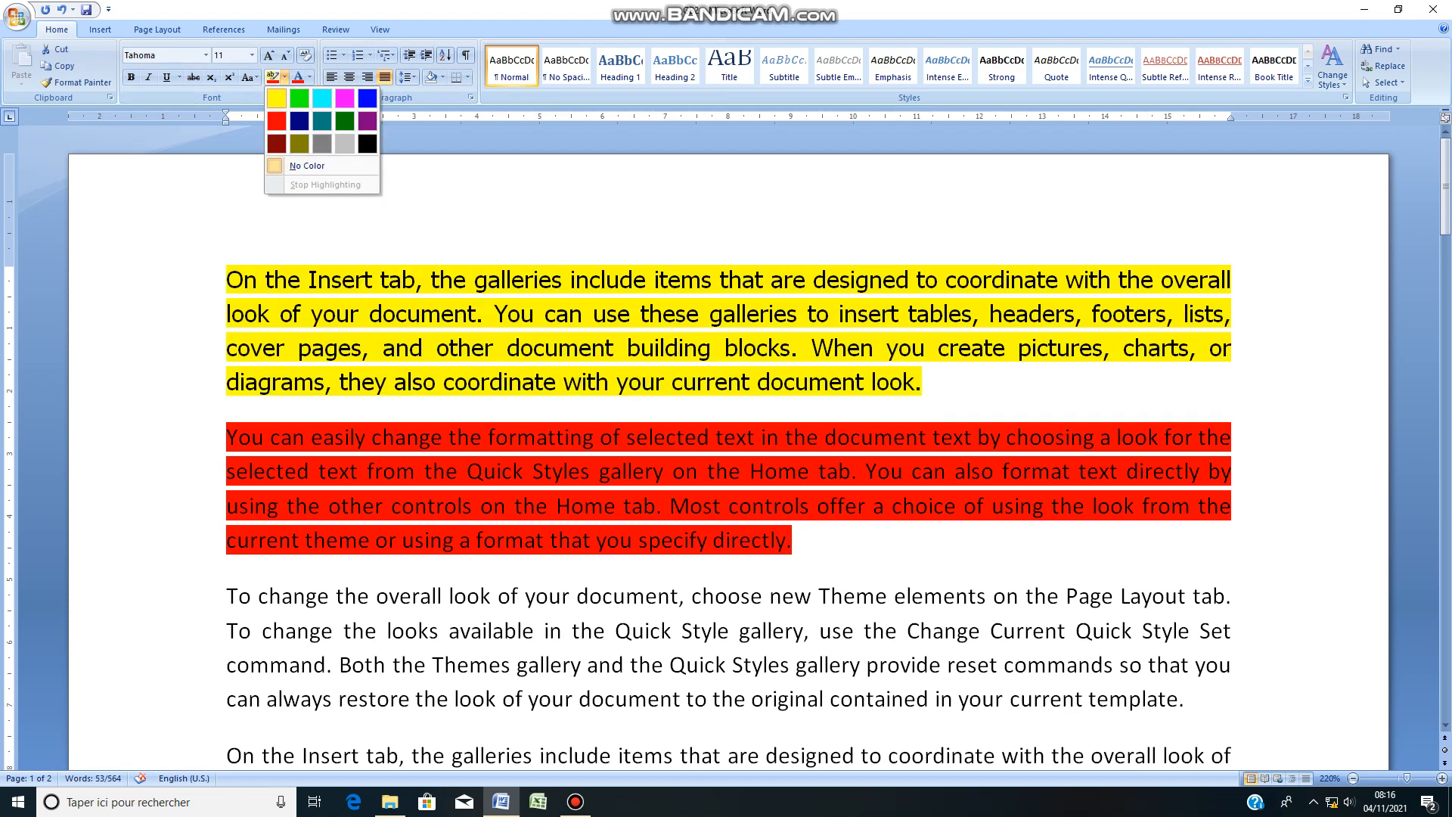
pyautogui.click(277, 98)
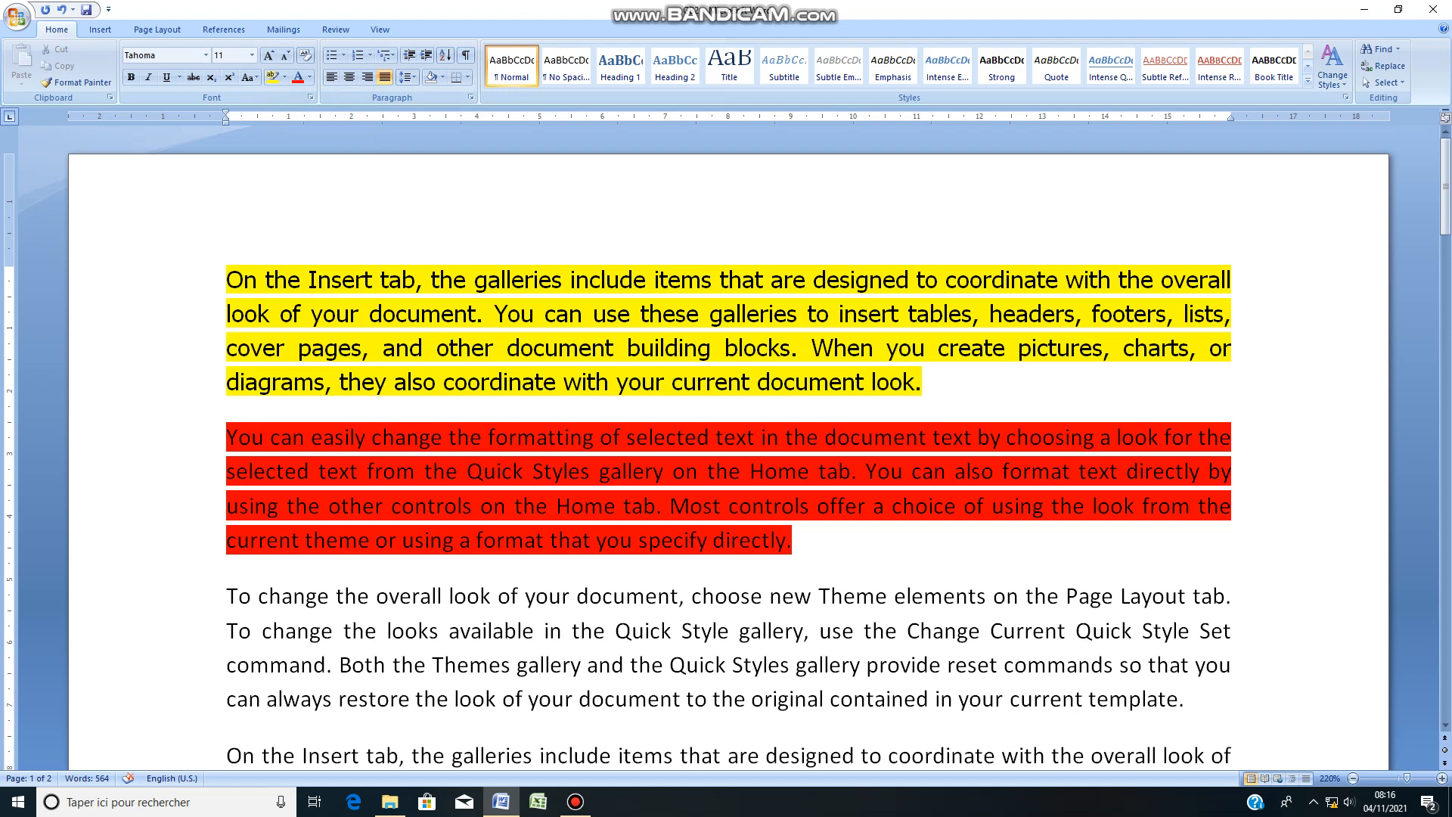
# Step: Keep the yellow-highlighted first paragraph in Tahoma and set its font size to 18
pyautogui.moveTo(923, 382); pyautogui.dragTo(228, 281)
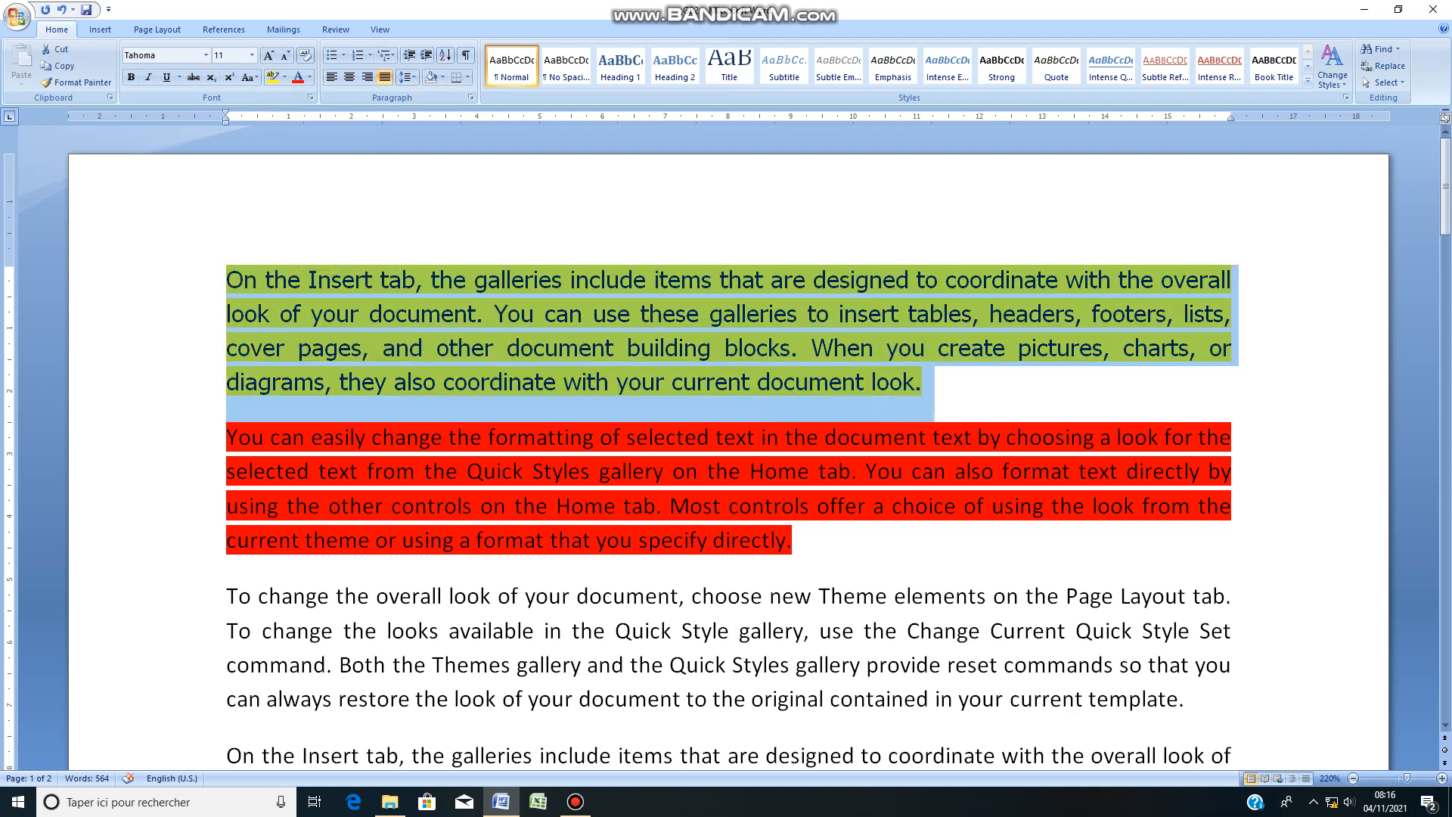
pyautogui.click(205, 55)
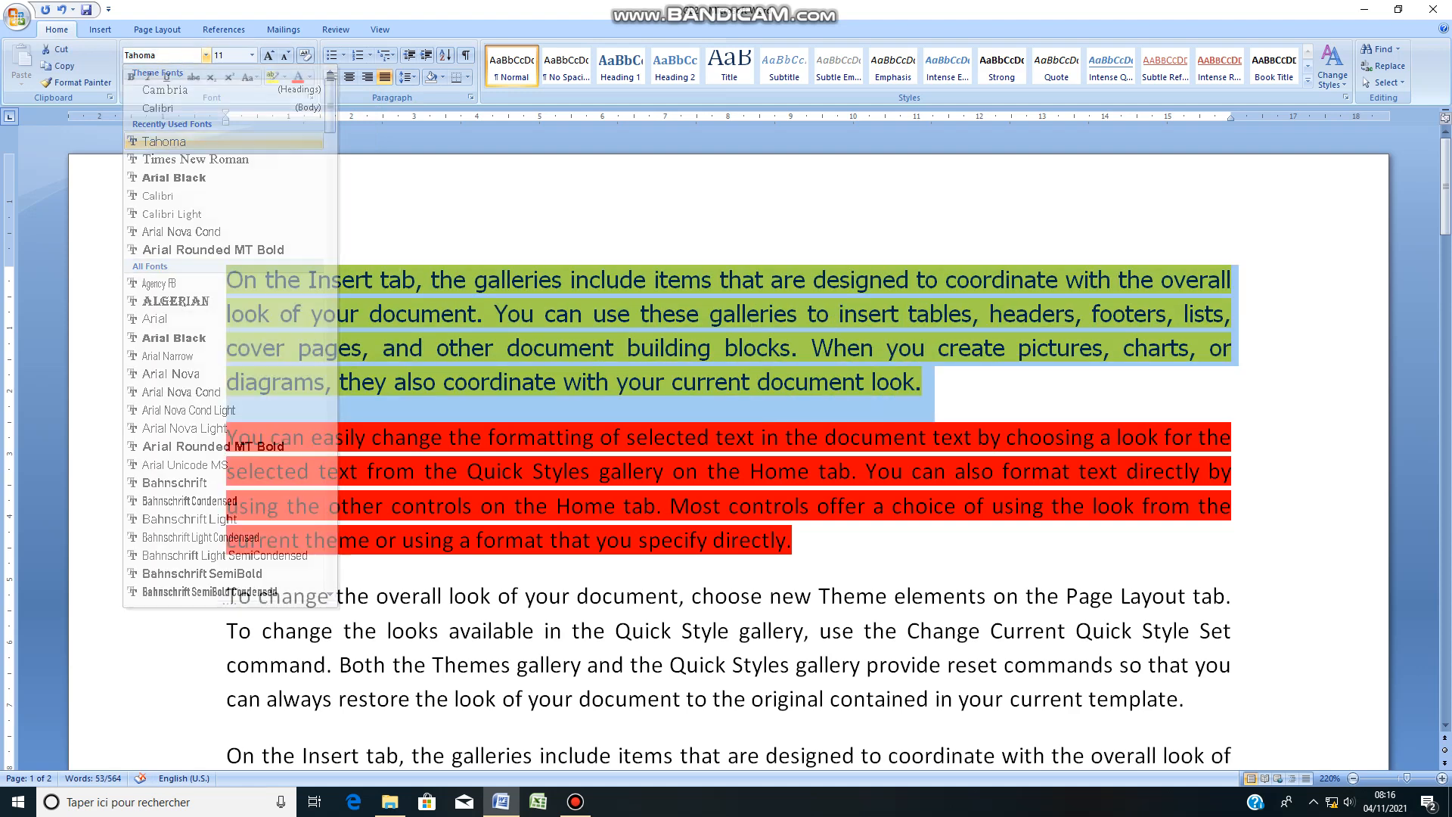
pyautogui.click(163, 142)
pyautogui.click(252, 55)
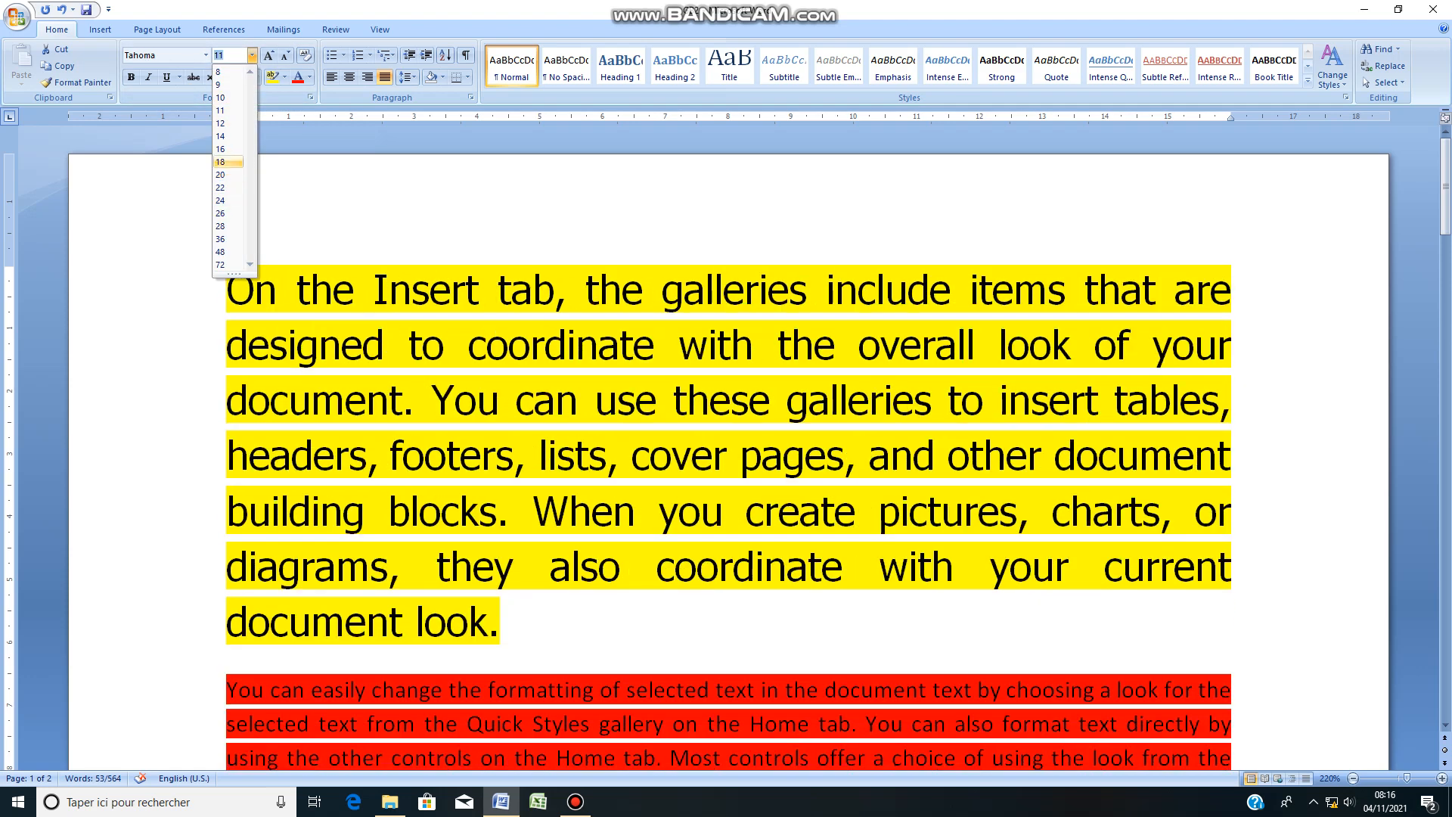
pyautogui.click(220, 162)
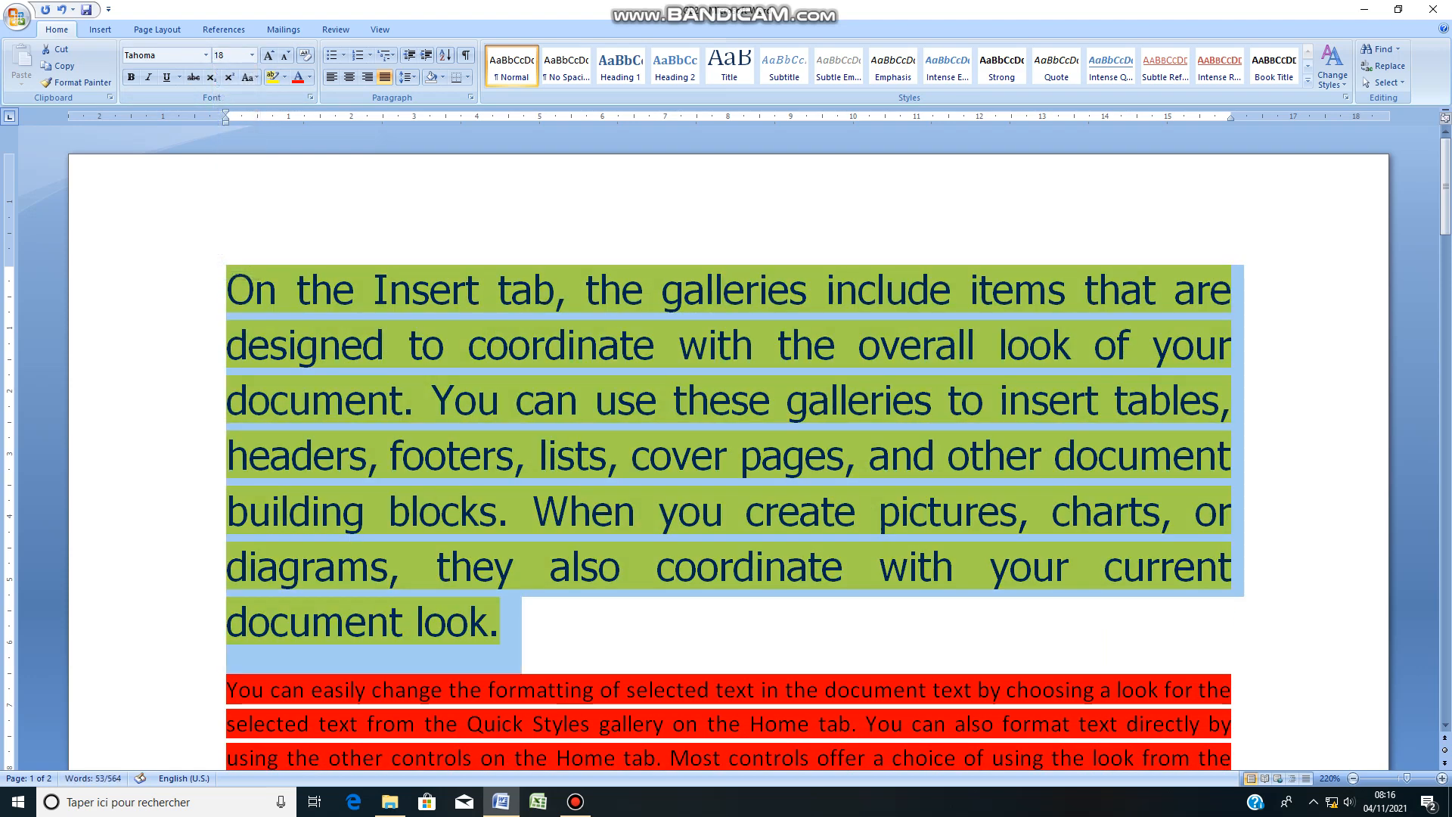
# Step: Shrink the first paragraph's font step by step down to size 8
pyautogui.scroll(-4, 727, 446)
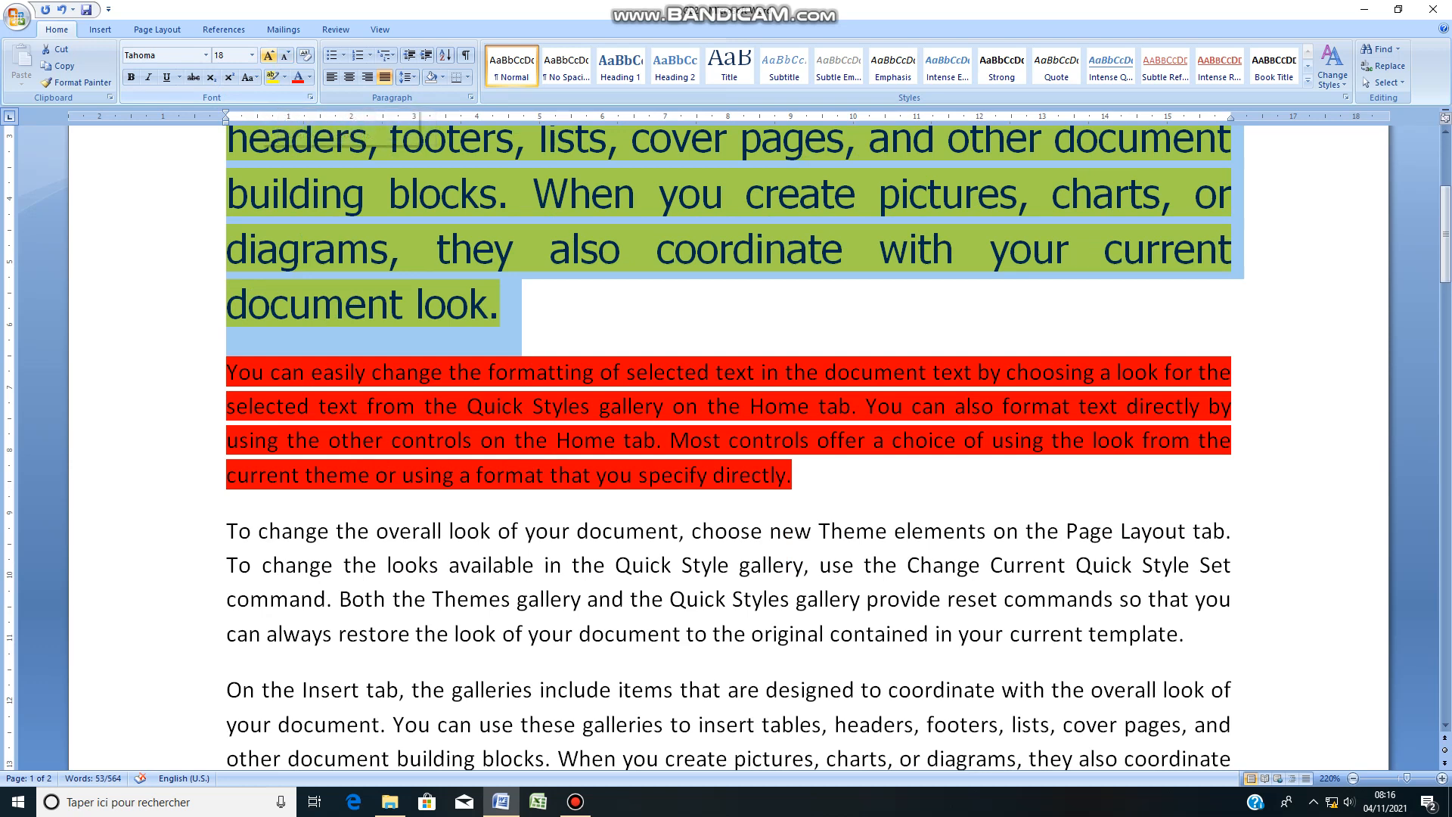
pyautogui.click(285, 56)
pyautogui.click(285, 56)
pyautogui.click(285, 56)
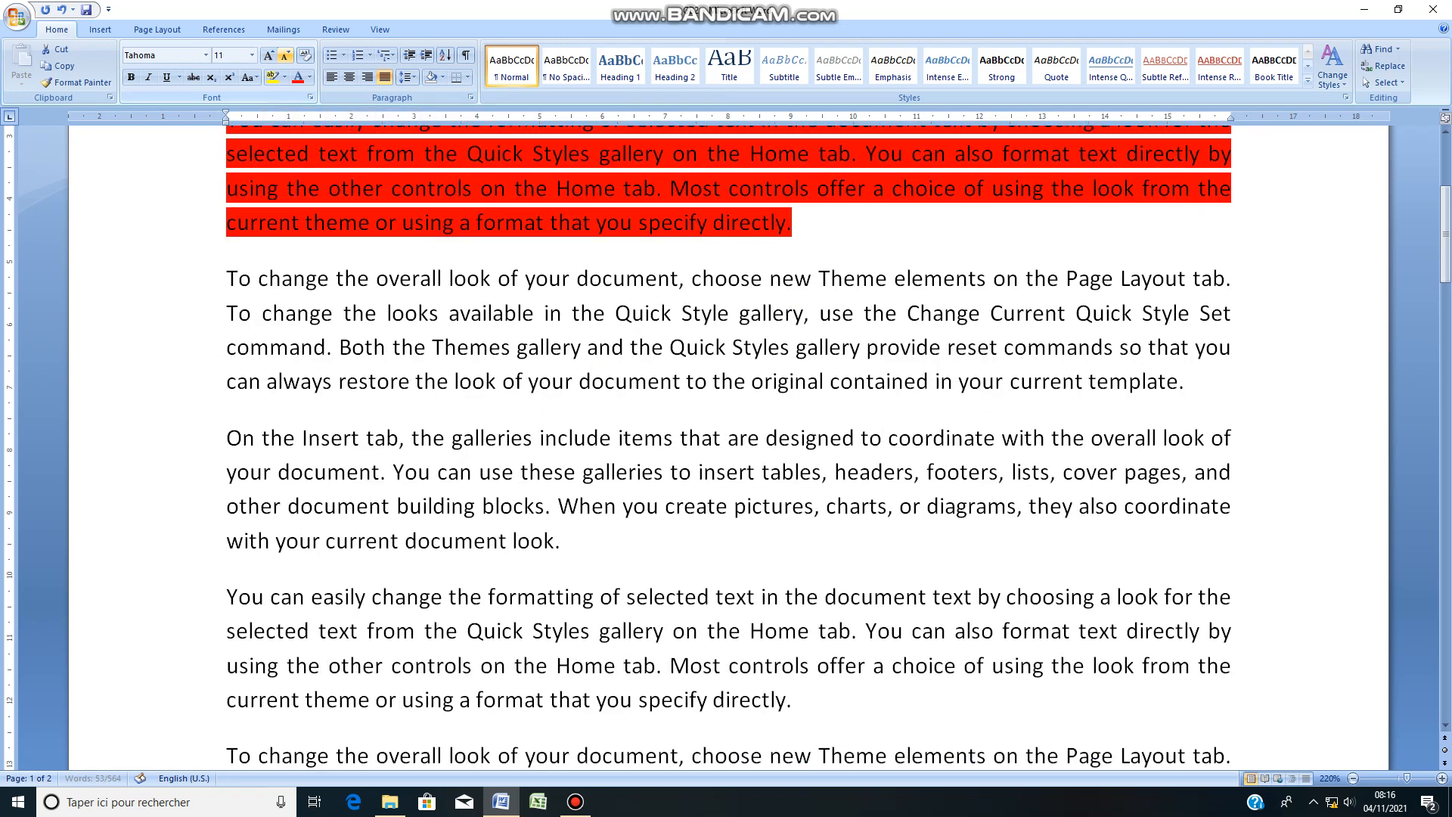
pyautogui.click(286, 56)
pyautogui.click(285, 56)
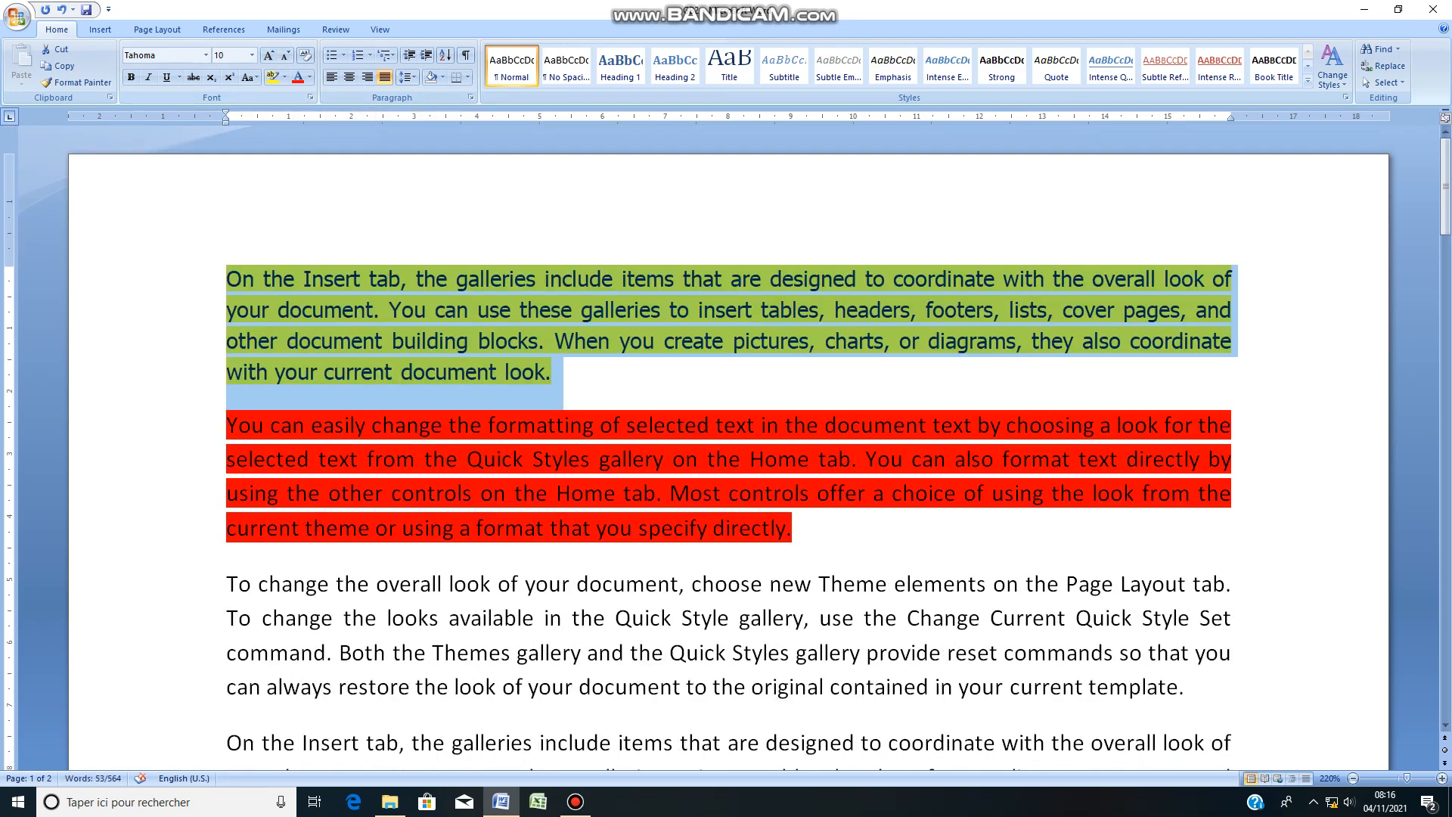
pyautogui.click(285, 56)
pyautogui.click(285, 56)
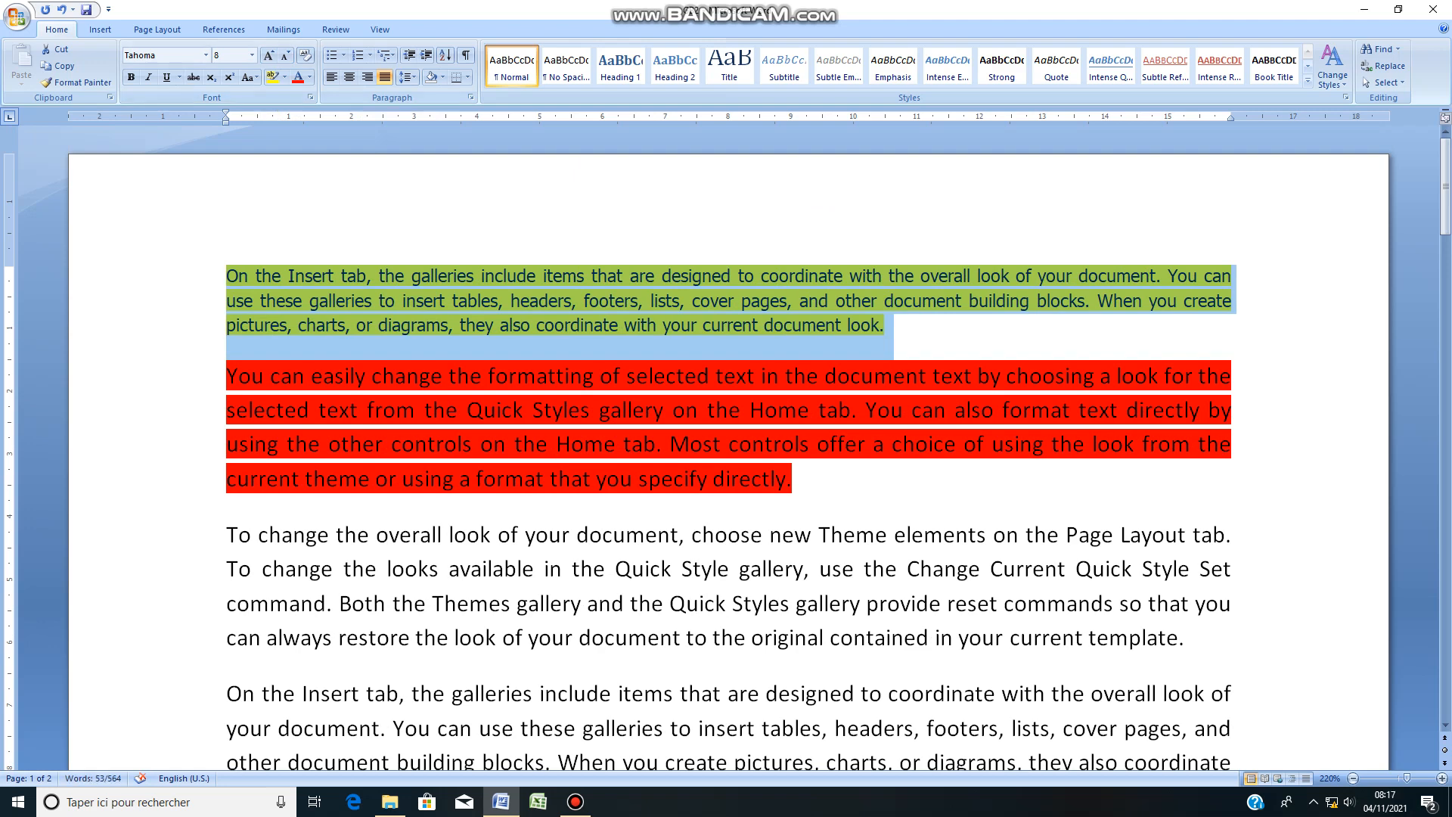
# Step: Grow the first paragraph's font step by step up to size 11
pyautogui.click(269, 55)
pyautogui.click(268, 55)
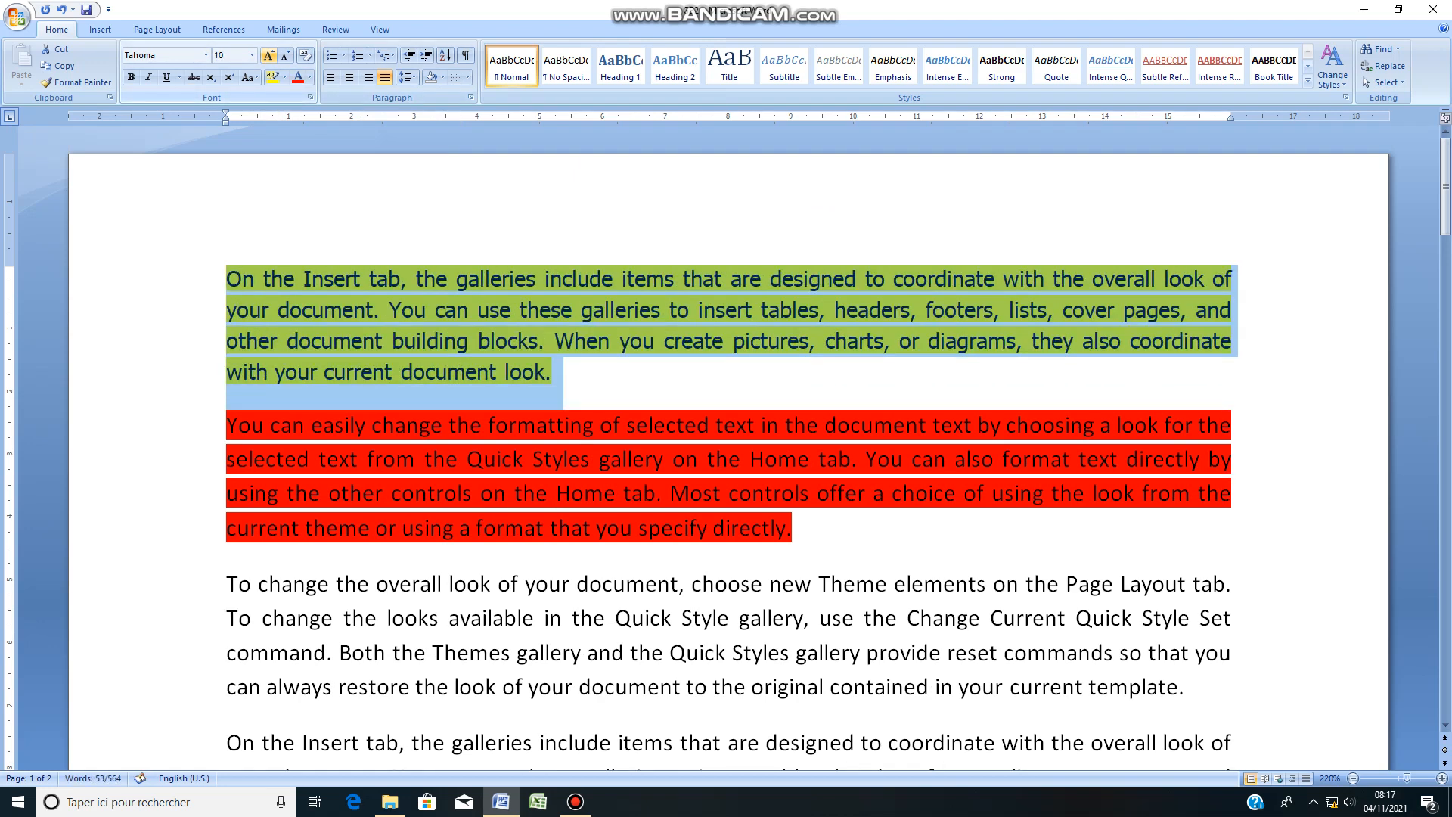
pyautogui.click(268, 55)
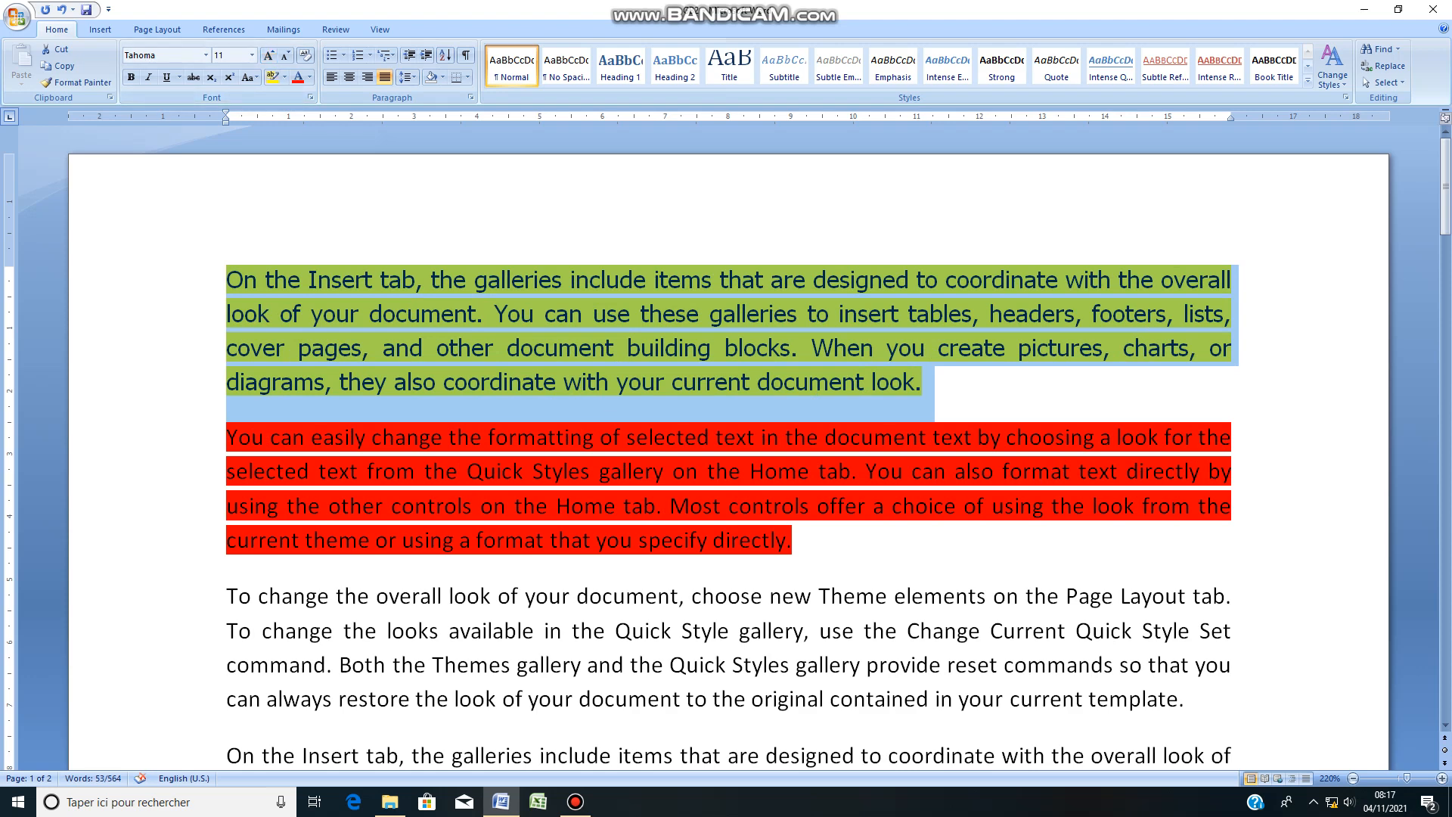
# Step: Remove the highlight colour from the first two paragraphs
pyautogui.click(244, 280)
pyautogui.moveTo(244, 281); pyautogui.dragTo(804, 543)
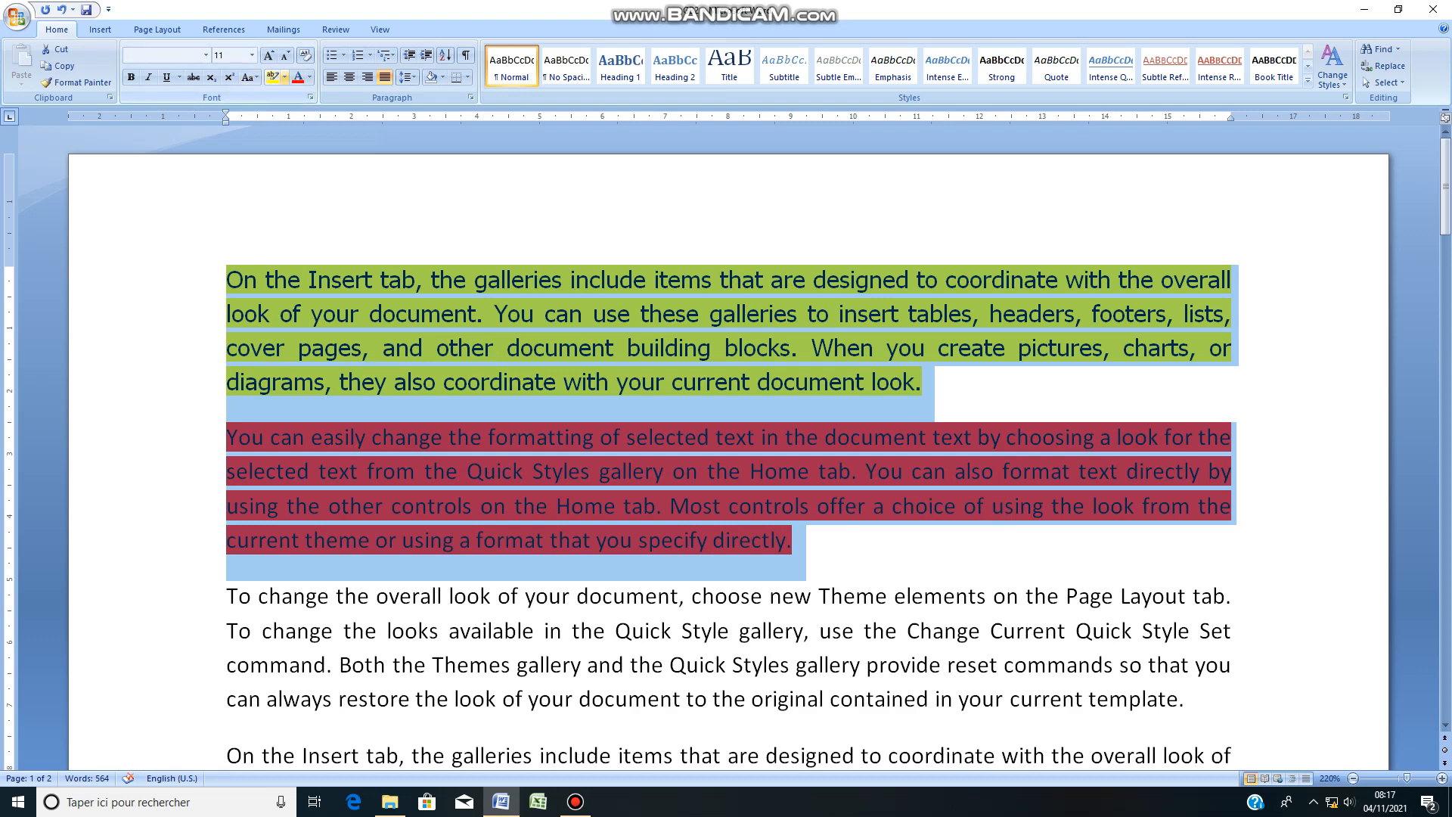
pyautogui.click(284, 77)
pyautogui.click(332, 186)
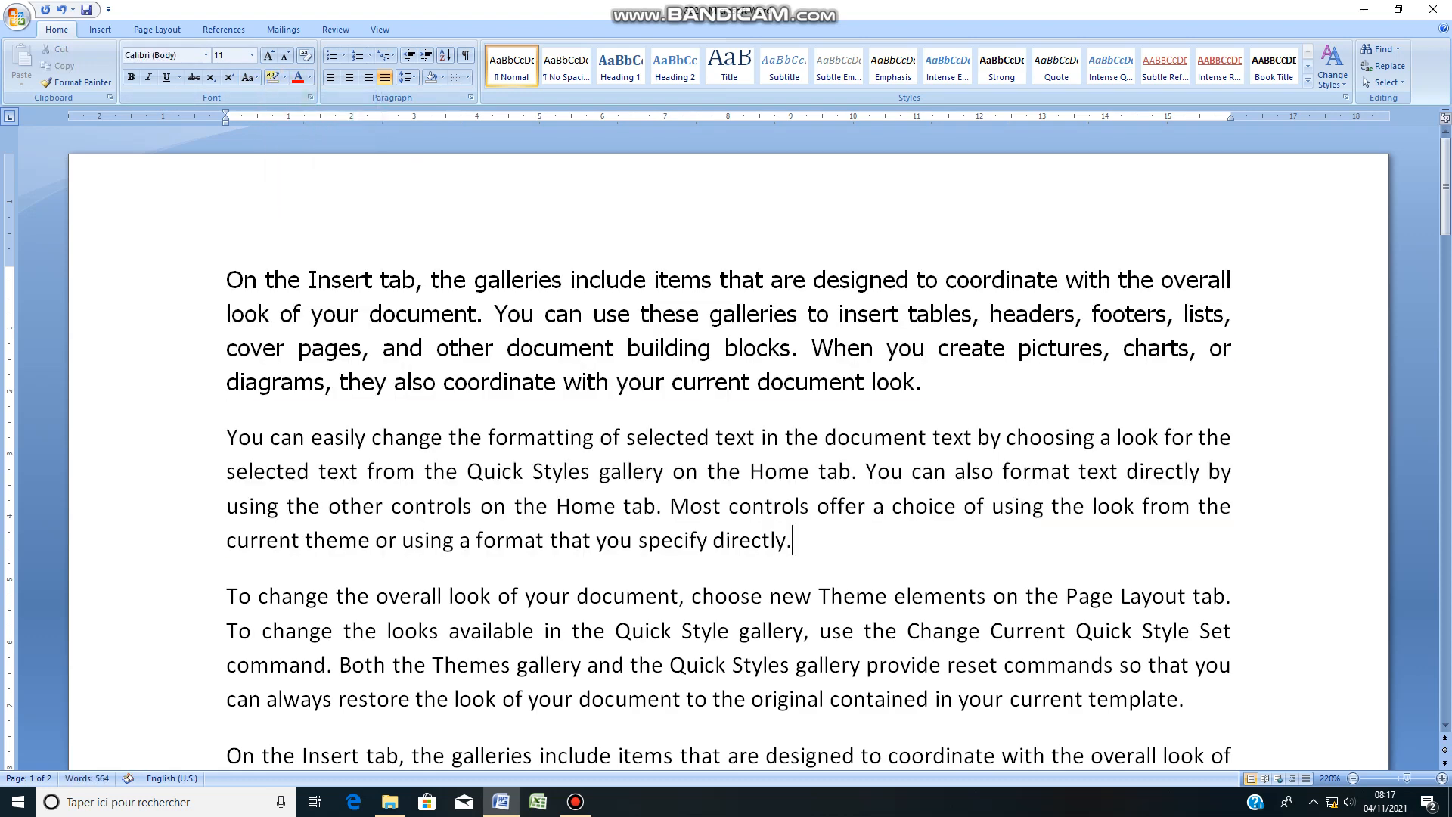
pyautogui.click(362, 348)
pyautogui.moveTo(915, 383); pyautogui.dragTo(225, 280)
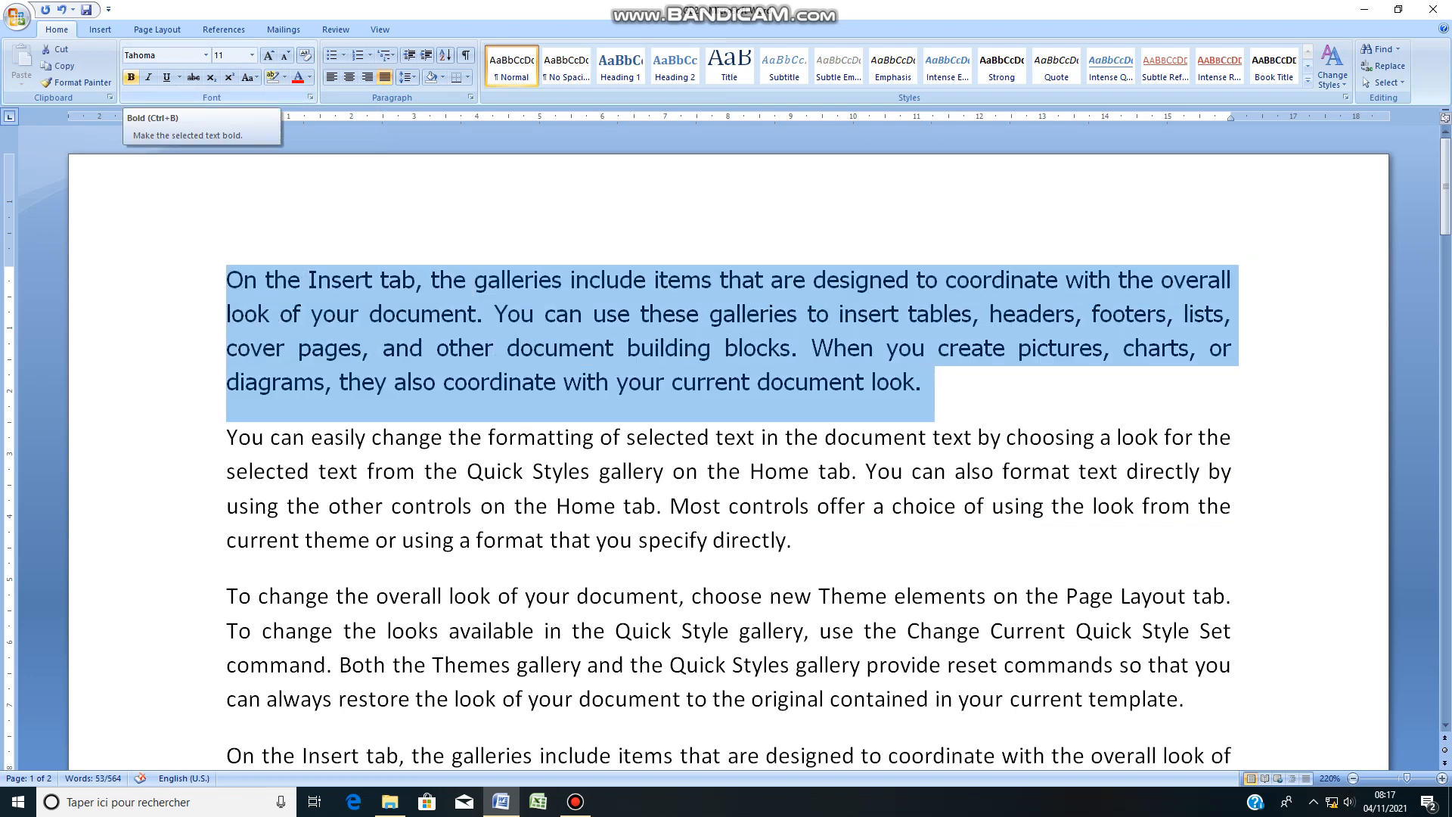
pyautogui.click(432, 280)
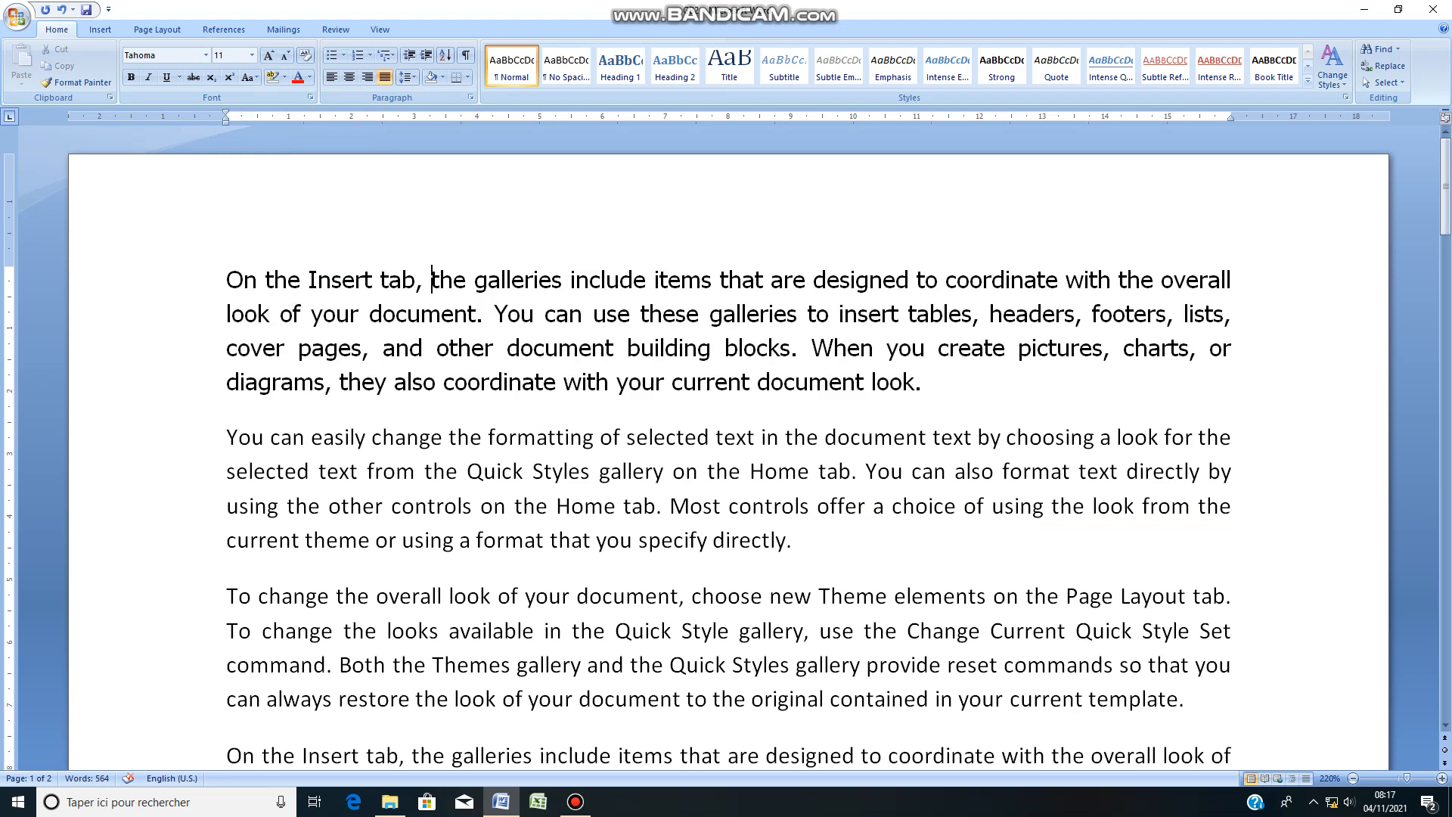
# Step: Start a new paragraph after "designed" in the opening sentence and make the separated first line bold
pyautogui.click(909, 280)
pyautogui.press('Return')
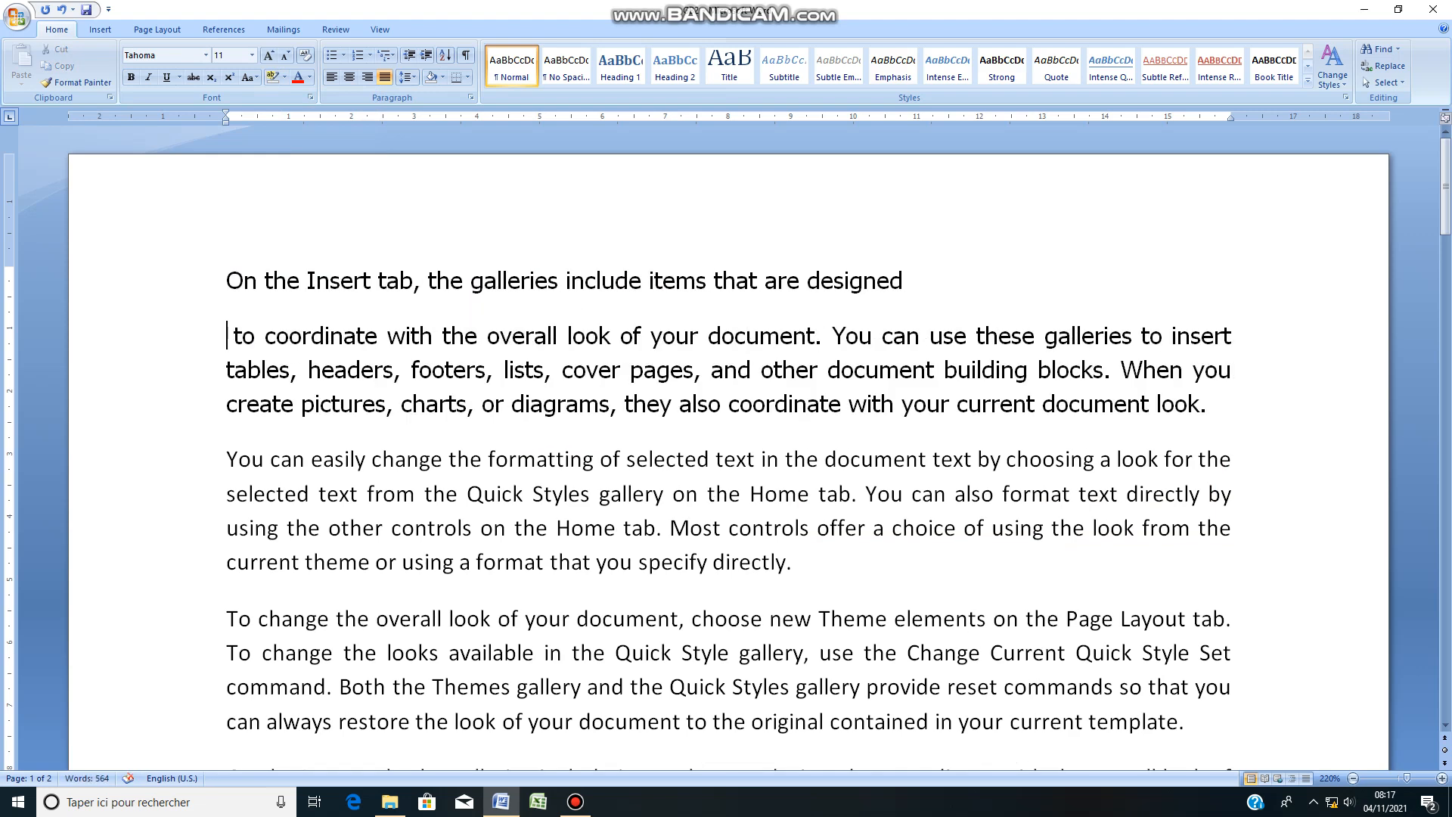
pyautogui.hotkey('ctrl', 'shift', 'Left')
pyautogui.hotkey('ctrl', 'shift', 'Left')
pyautogui.hotkey('ctrl', 'shift', 'Left')
pyautogui.hotkey('ctrl', 'shift', 'Left')
pyautogui.hotkey('ctrl', 'shift', 'Left')
pyautogui.hotkey('ctrl', 'shift', 'Left')
pyautogui.hotkey('ctrl', 'shift', 'Left')
pyautogui.hotkey('ctrl', 'shift', 'Left')
pyautogui.hotkey('ctrl', 'shift', 'Left')
pyautogui.hotkey('ctrl', 'shift', 'Left')
pyautogui.hotkey('ctrl', 'shift', 'Left')
pyautogui.hotkey('ctrl', 'shift', 'Left')
pyautogui.hotkey('ctrl', 'shift', 'Left')
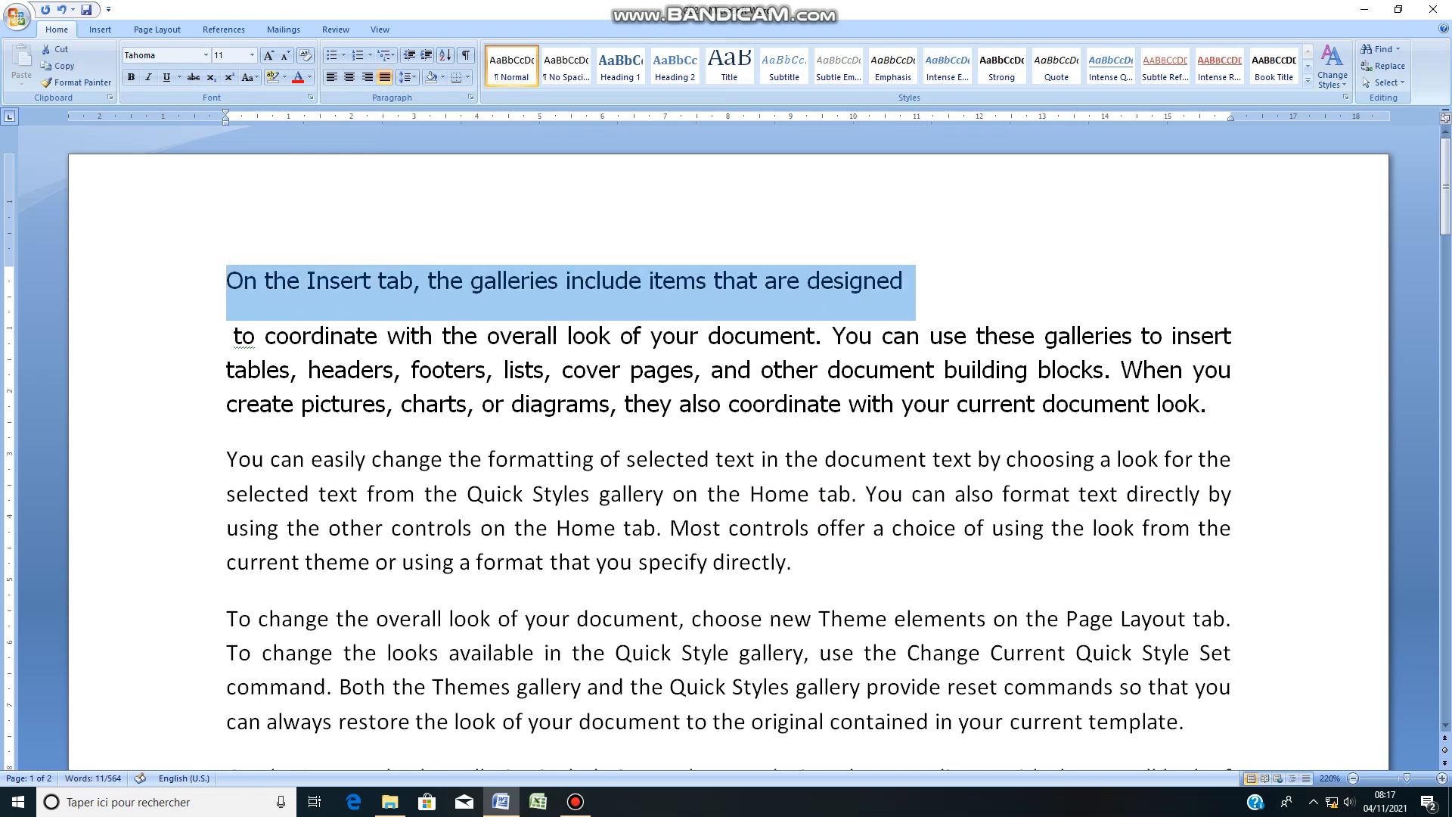
pyautogui.hotkey('ctrl', 'b')
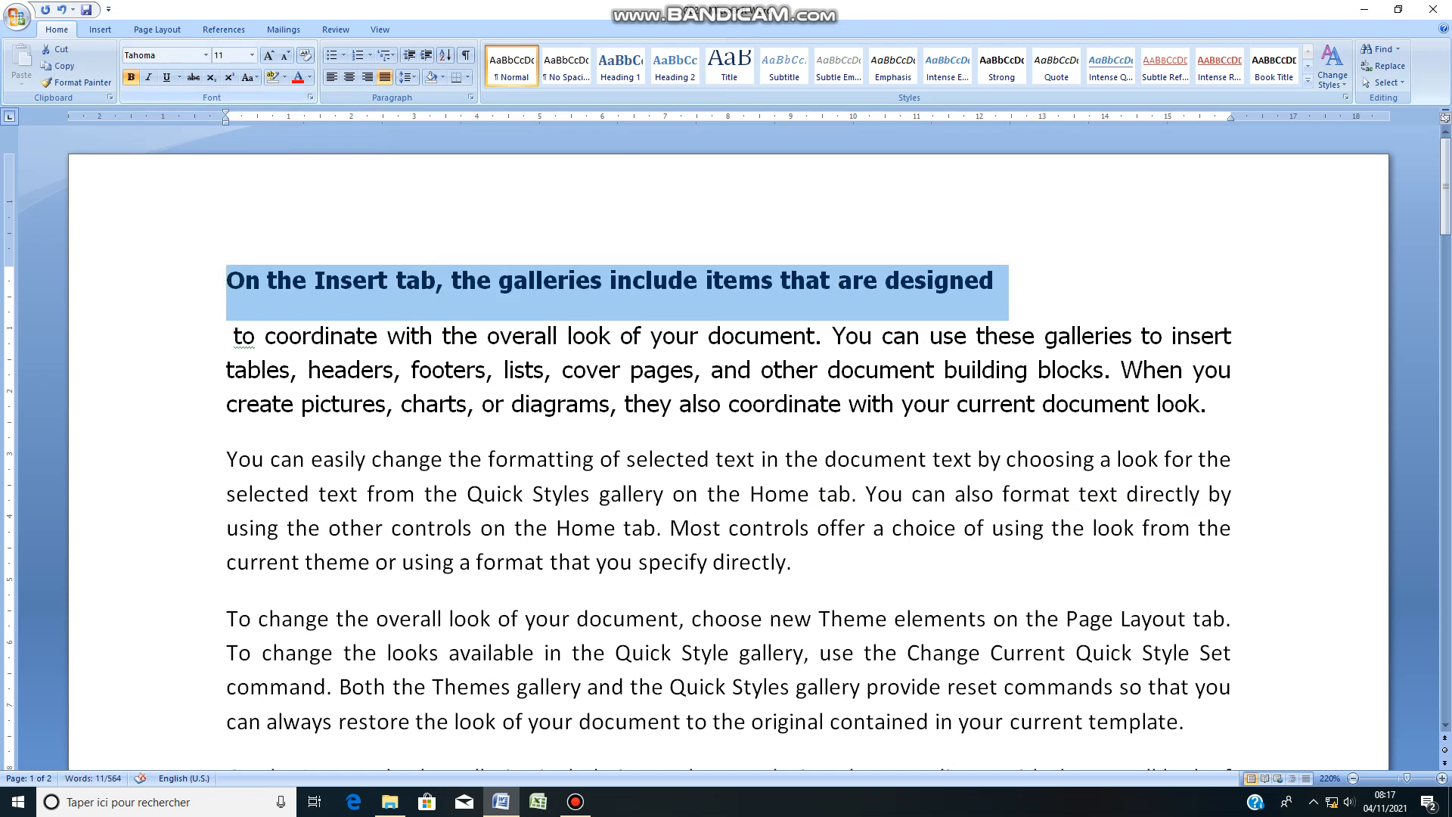
# Step: Remove the bold formatting from the line "On the Insert tab, the galleries include items that are designed"
pyautogui.click(325, 280)
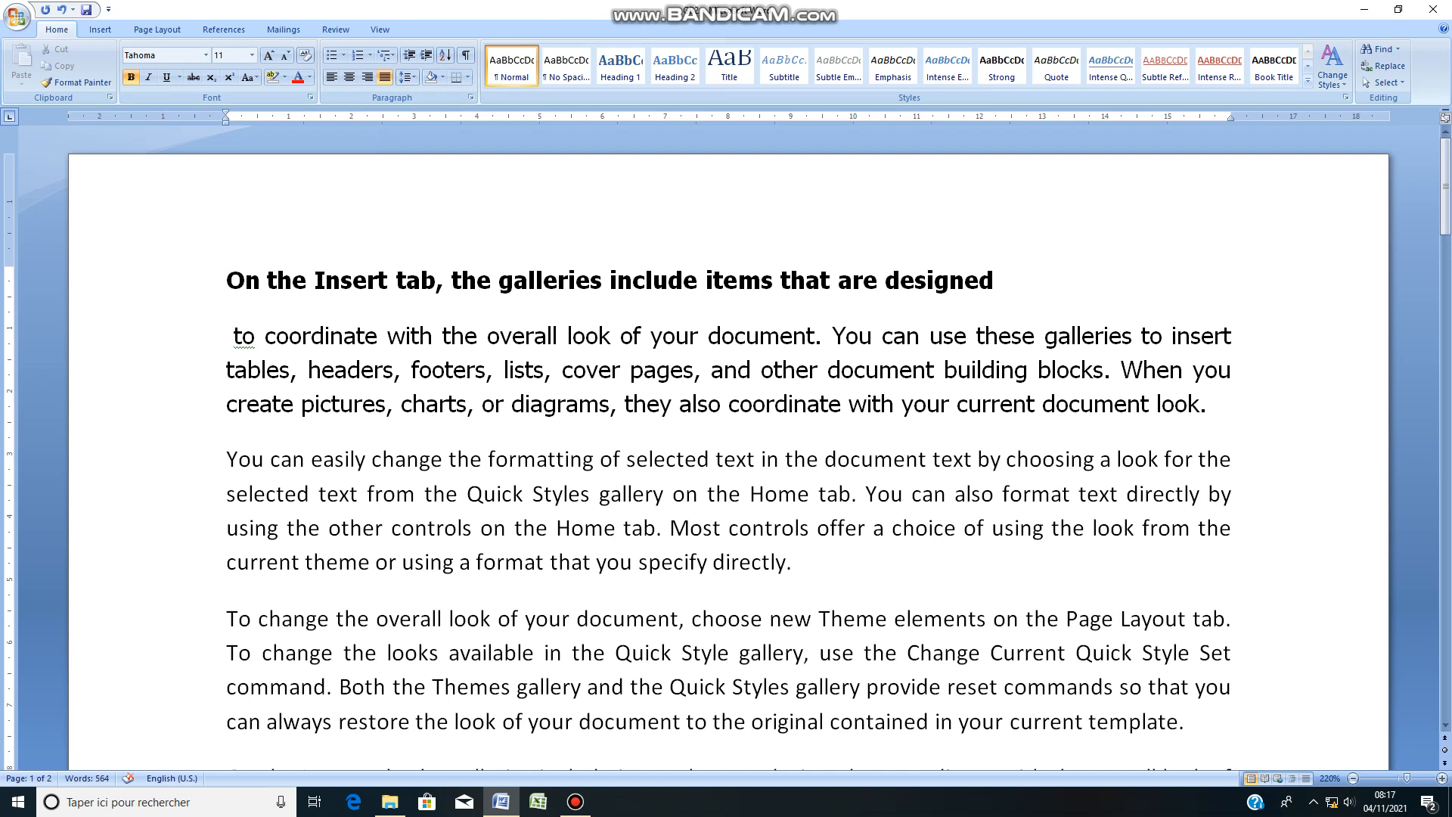
pyautogui.moveTo(995, 281); pyautogui.dragTo(227, 282)
pyautogui.hotkey('ctrl', 'b')
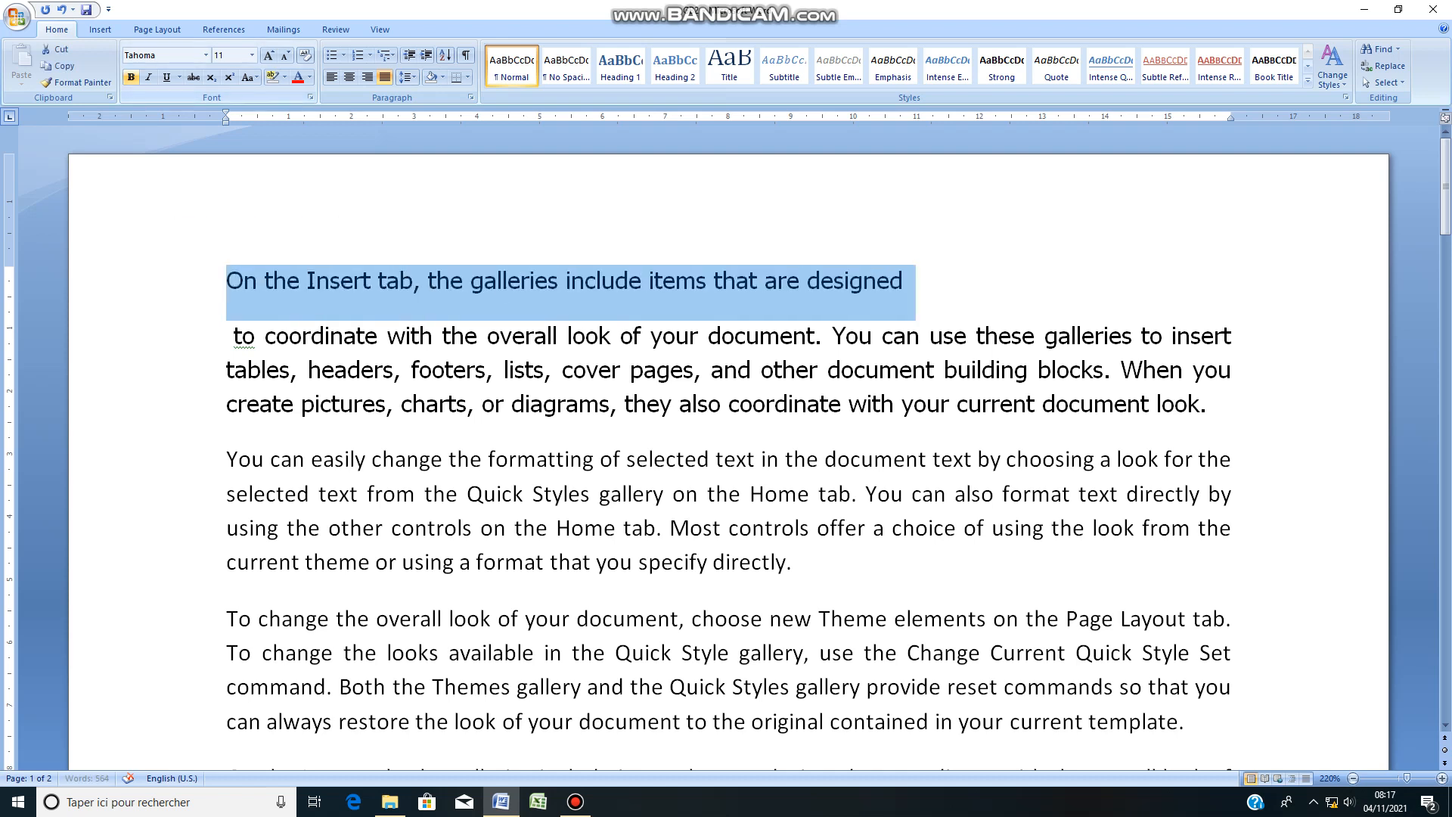
# Step: Make the separated first line "On the Insert tab, the galleries include items that are designed" bold, italic and underlined
pyautogui.hotkey('ctrl', 'b')
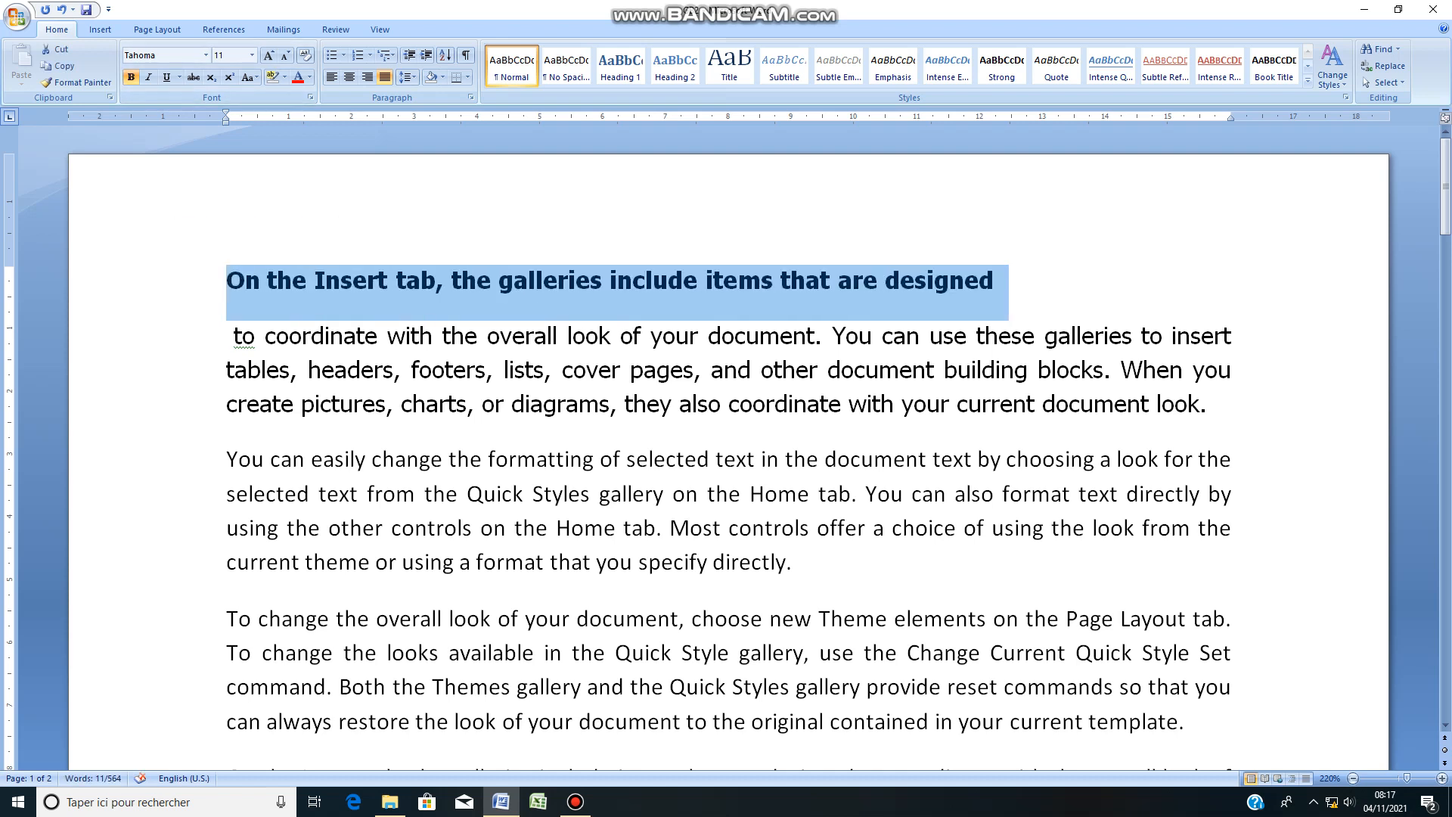
pyautogui.hotkey('ctrl', 'i')
pyautogui.hotkey('ctrl', 'u')
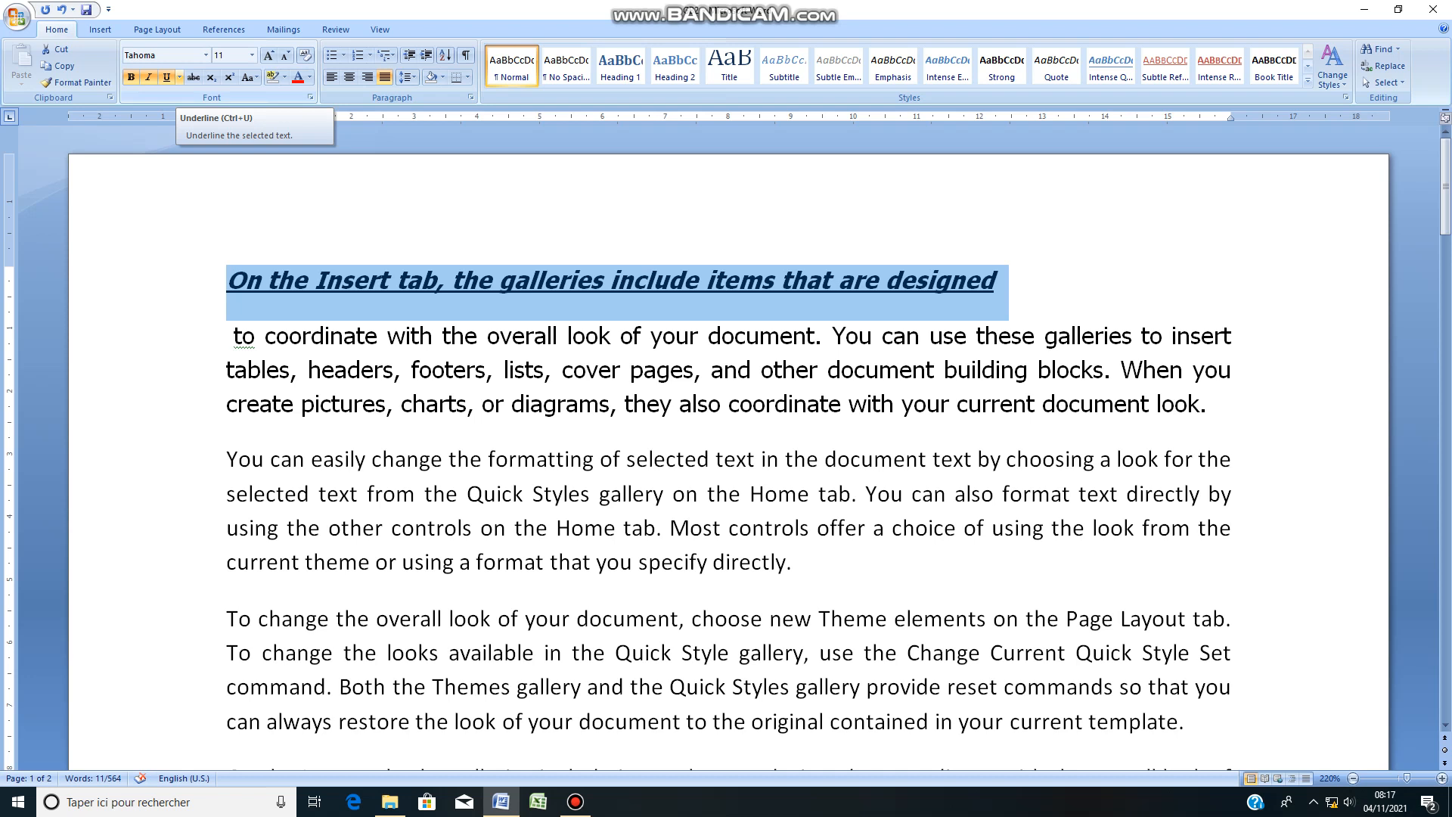
# Step: Set the underline colour of the first line to red
pyautogui.click(179, 77)
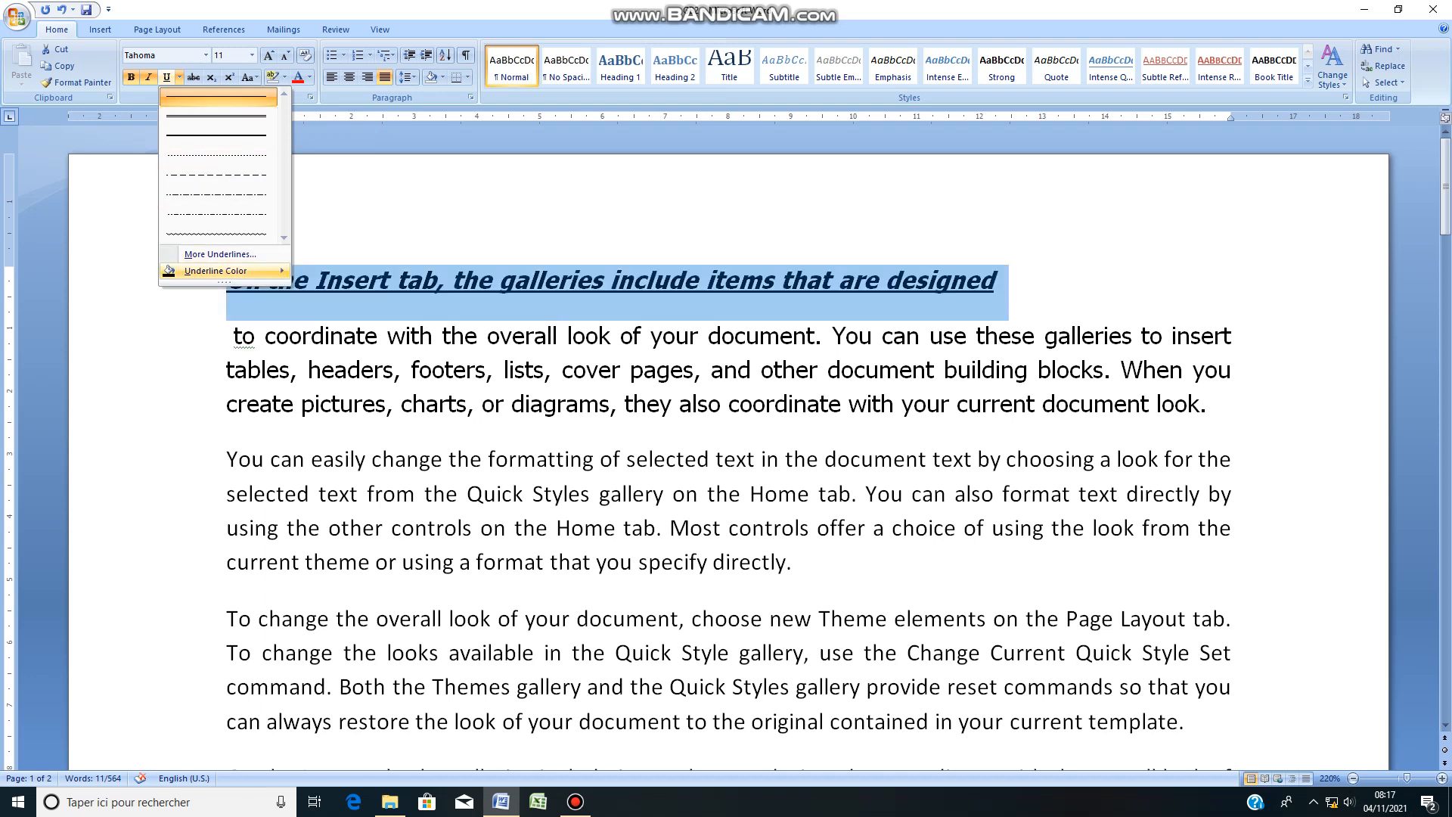
pyautogui.moveTo(215, 270)
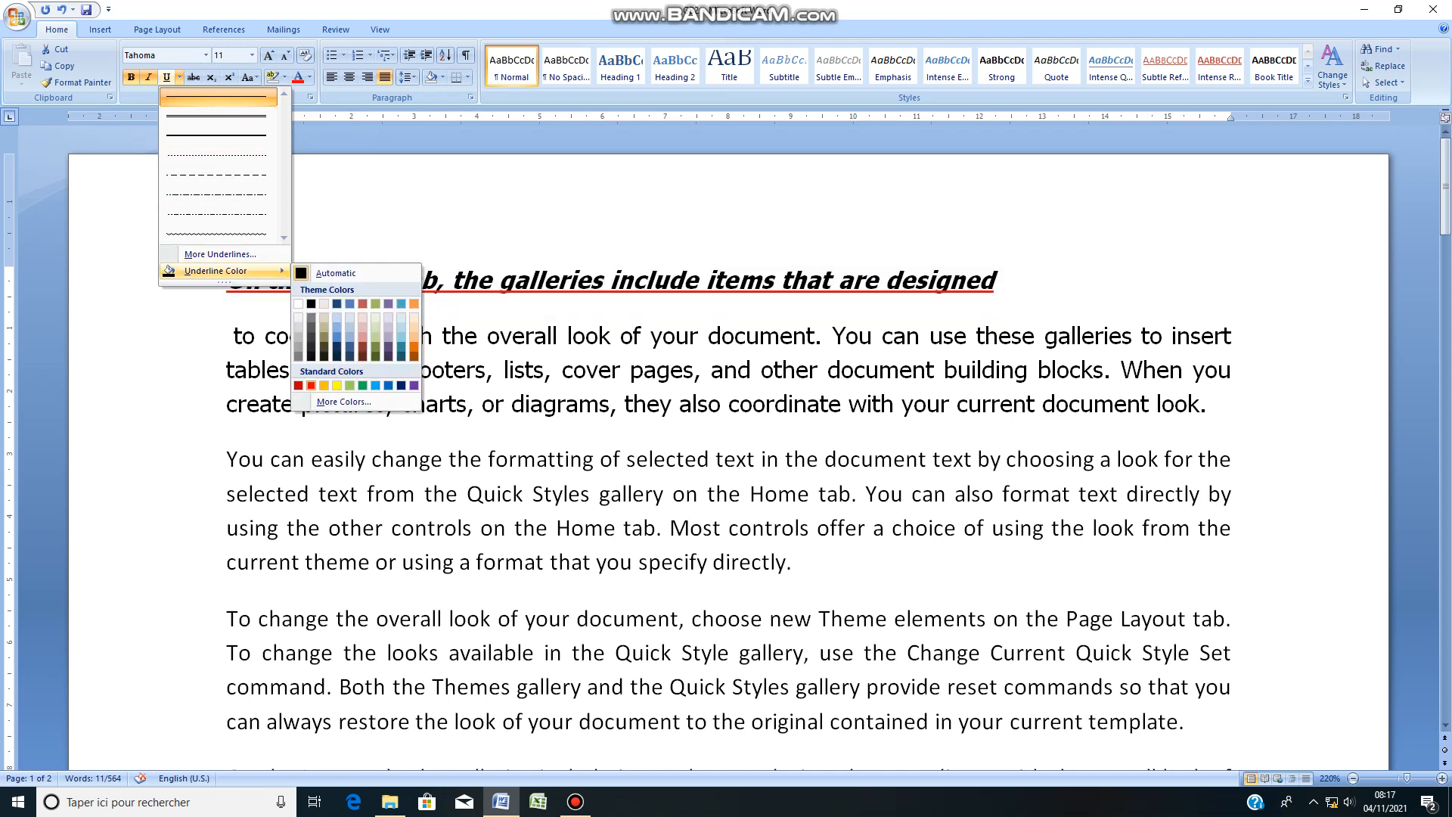
pyautogui.click(311, 385)
pyautogui.click(531, 403)
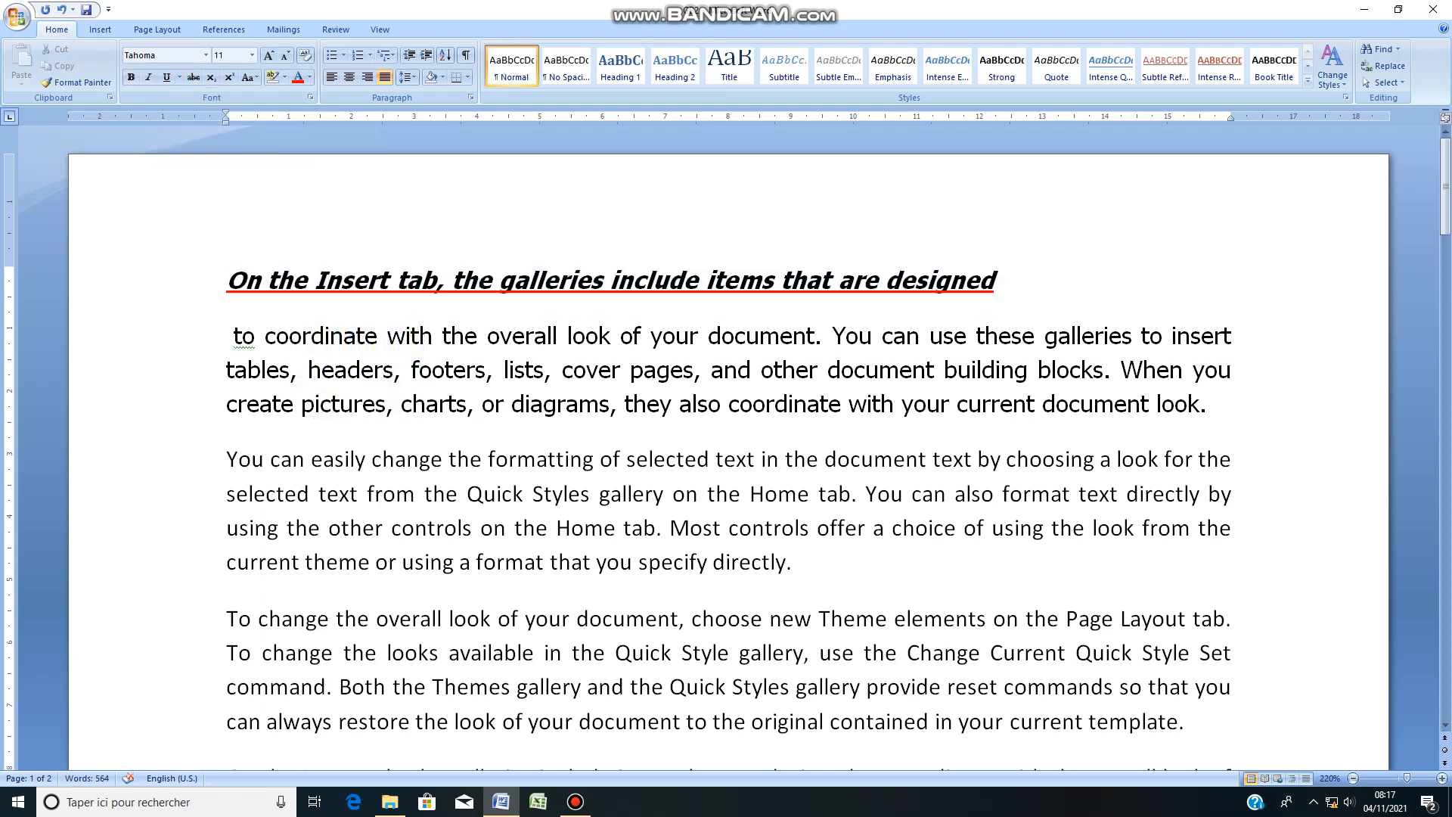
# Step: Grow the font of the red-underlined first line step by step up to size 18
pyautogui.moveTo(996, 280); pyautogui.dragTo(226, 281)
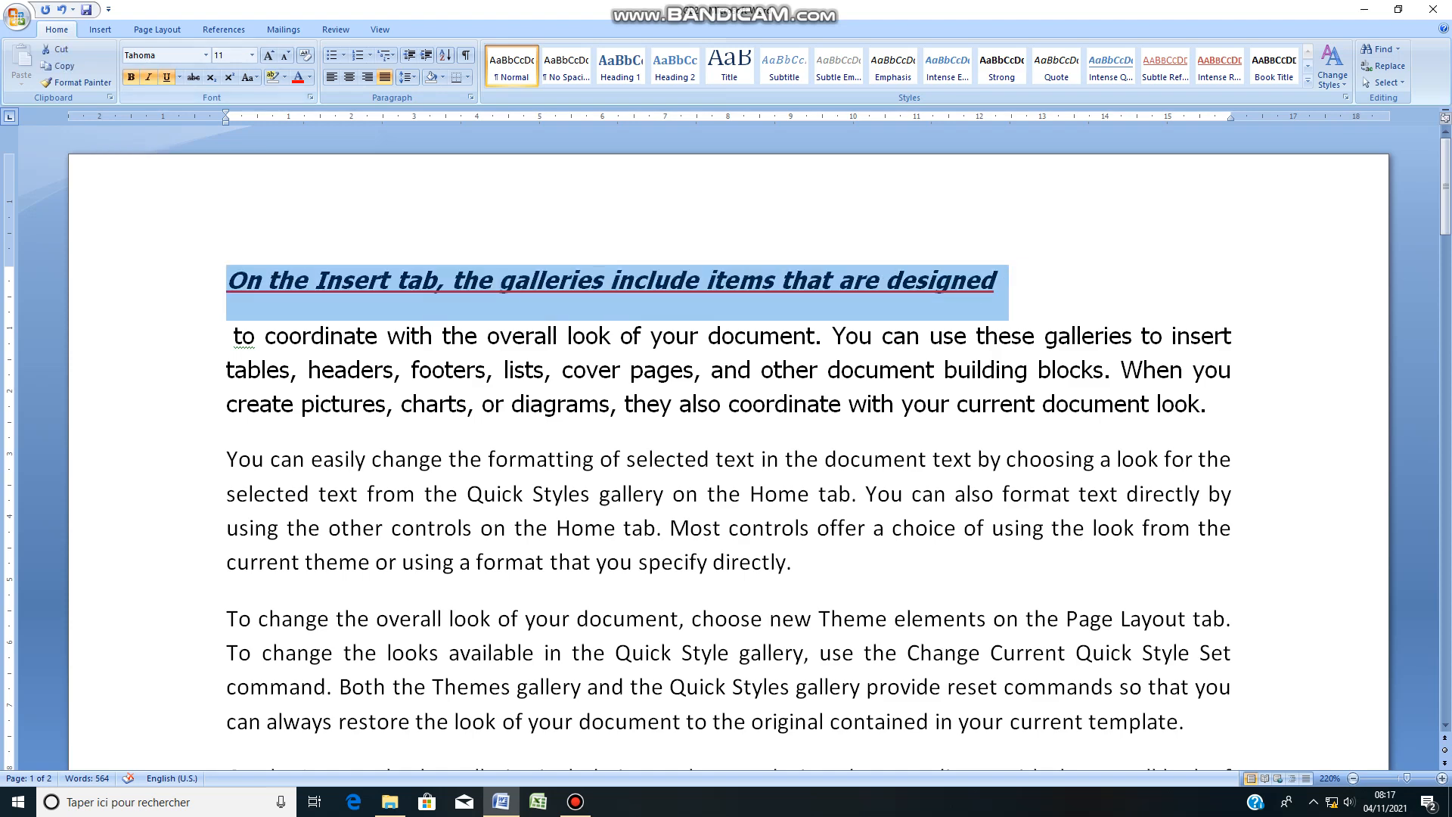
pyautogui.click(269, 56)
pyautogui.click(269, 56)
pyautogui.click(269, 56)
pyautogui.click(269, 56)
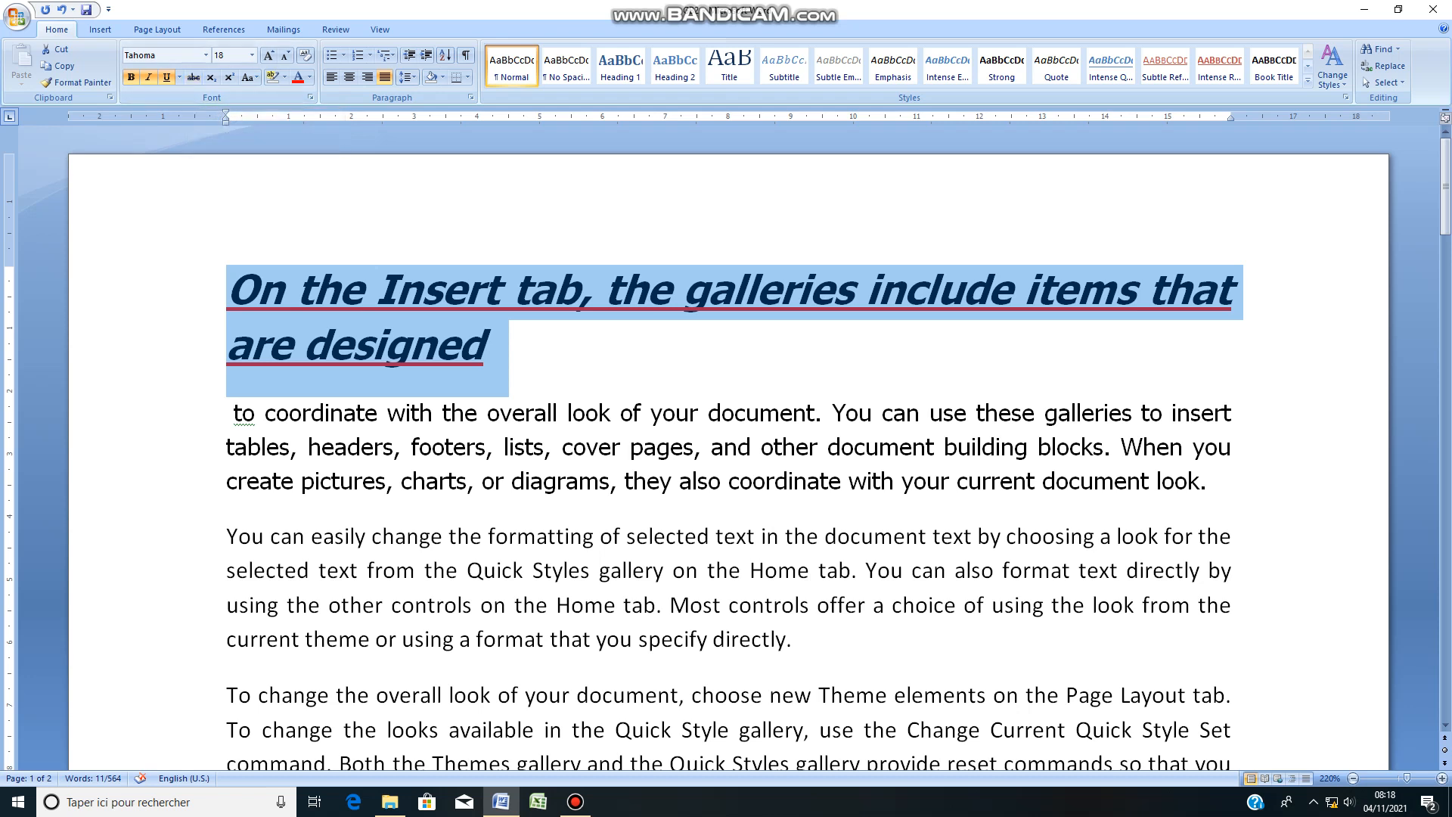
# Step: Apply strikethrough to the words "charts, or diagrams" in the paragraph below the first line
pyautogui.click(402, 480)
pyautogui.moveTo(402, 481); pyautogui.dragTo(610, 484)
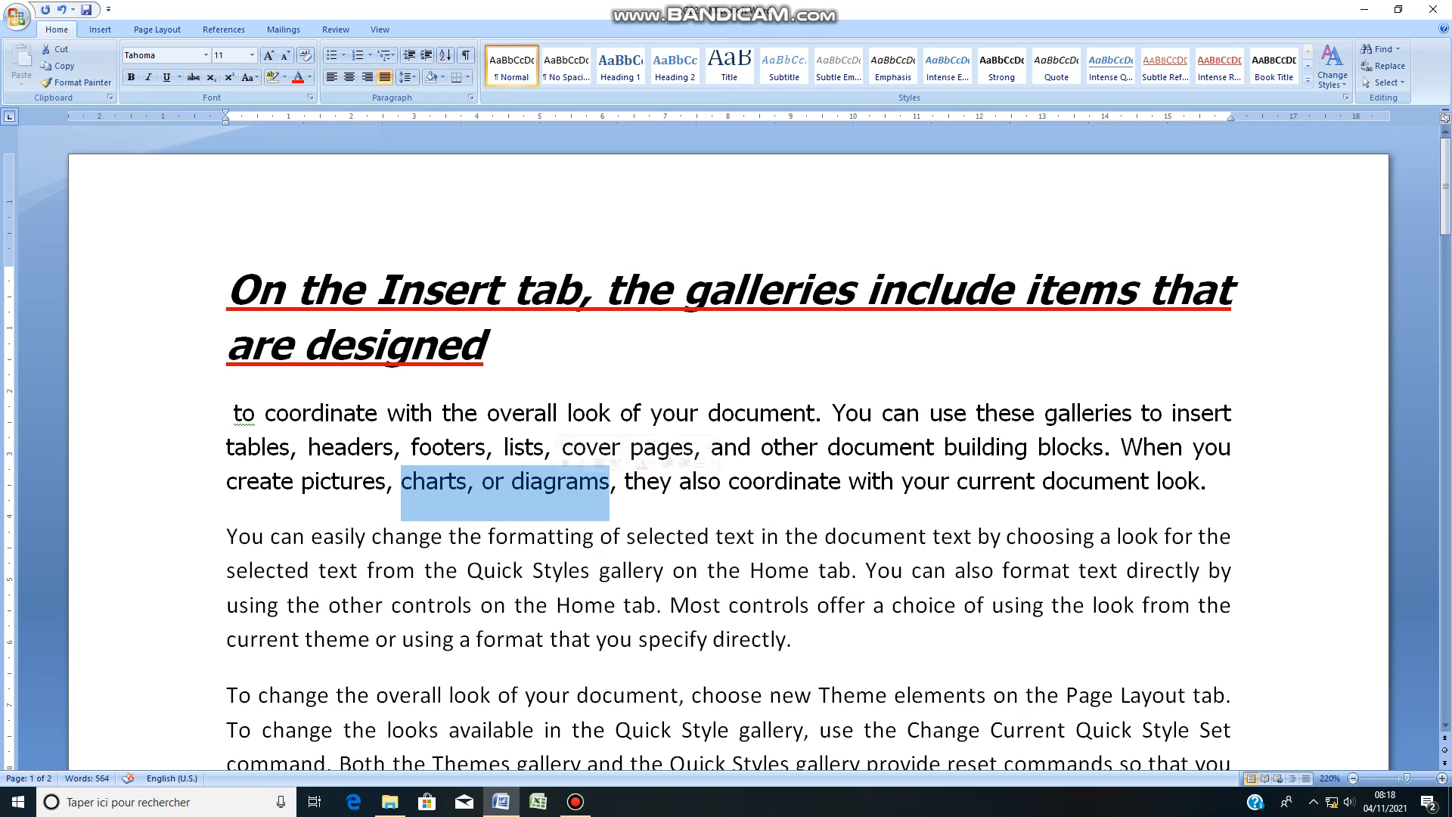
pyautogui.click(194, 77)
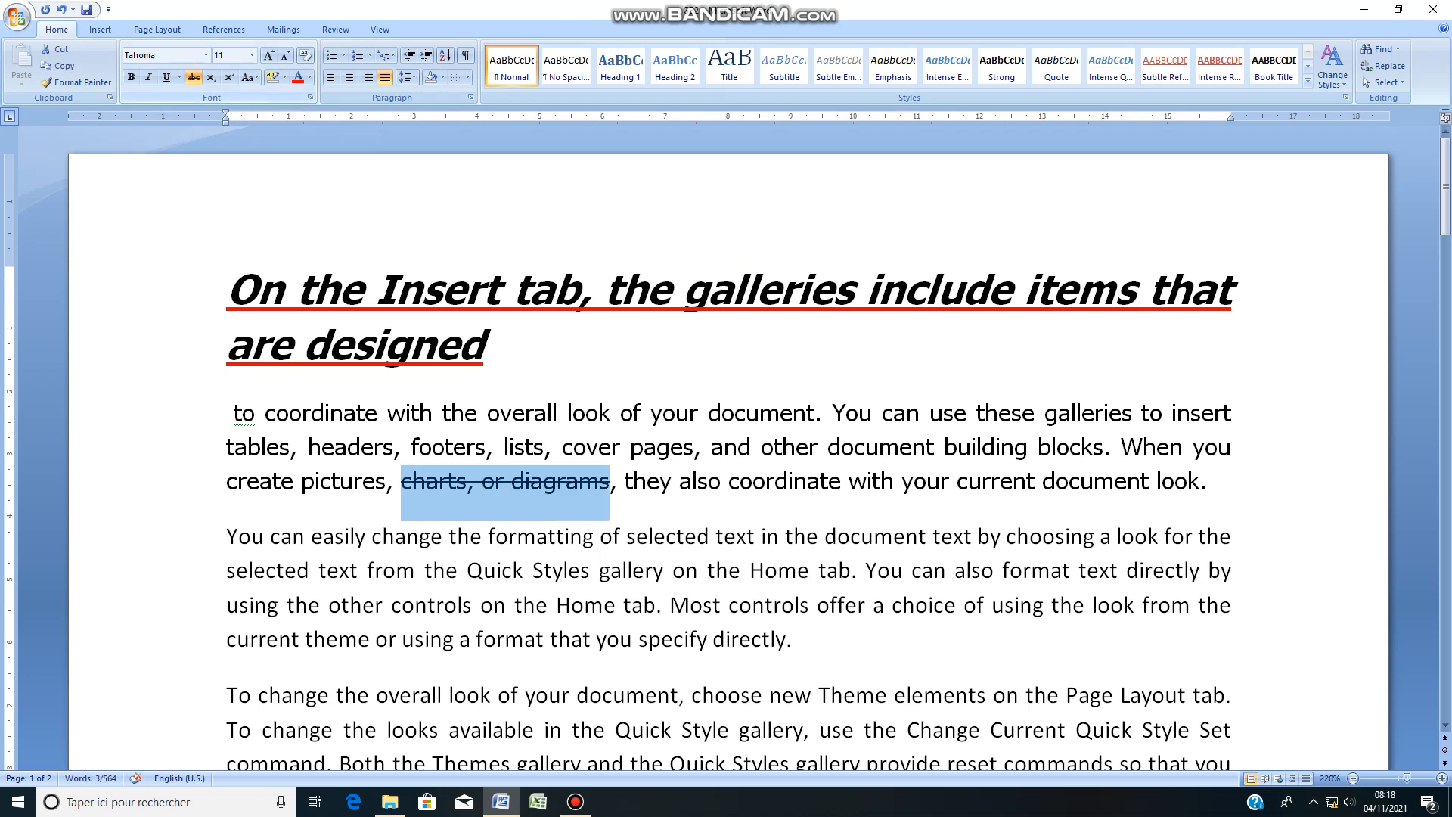
# Step: Grow the font of the struck-through words "charts, or diagrams" step by step up to size 18
pyautogui.click(709, 482)
pyautogui.moveTo(610, 481); pyautogui.dragTo(401, 482)
pyautogui.click(269, 55)
pyautogui.click(269, 55)
pyautogui.click(268, 55)
pyautogui.click(269, 55)
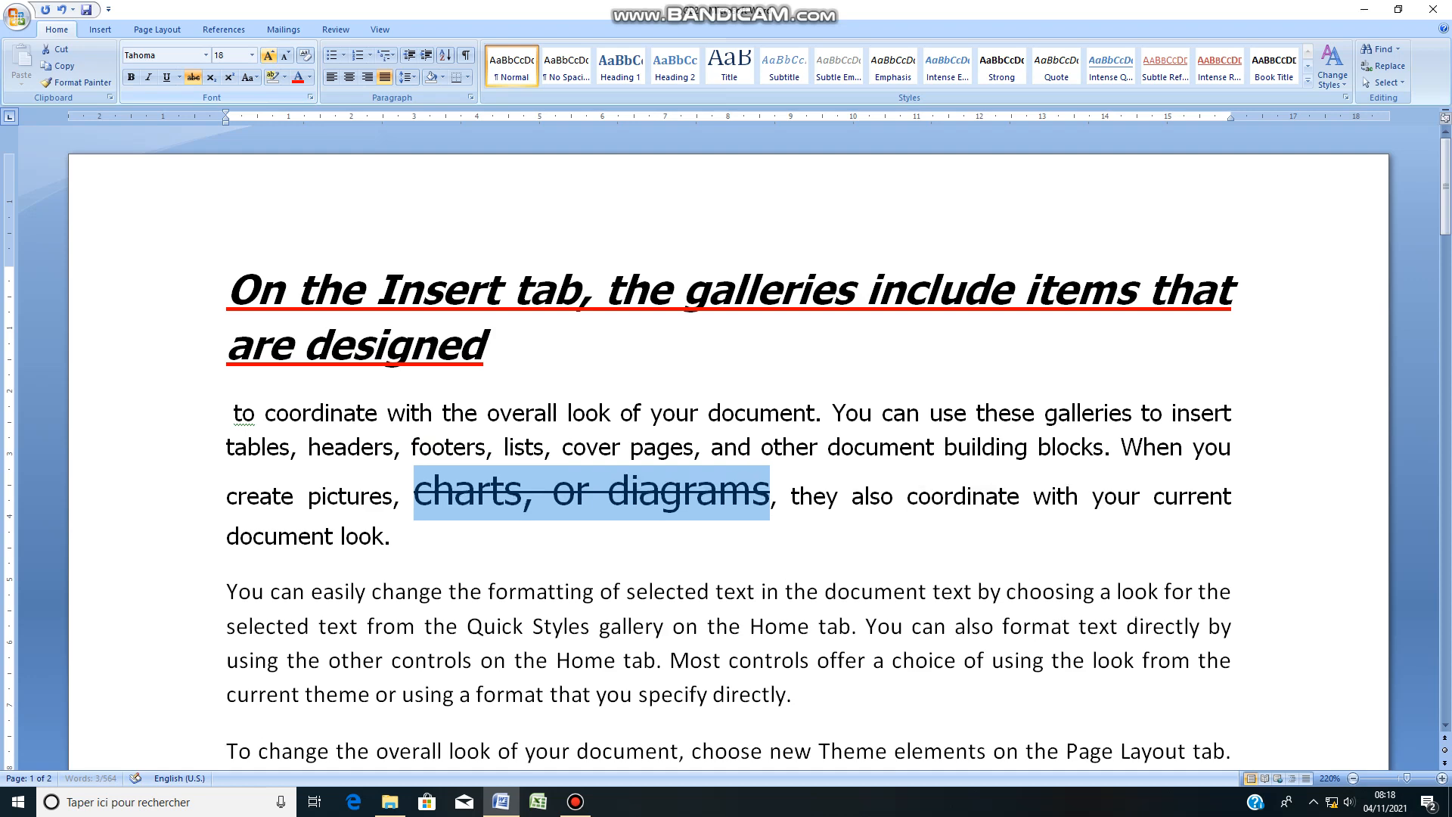
# Step: Add a new paragraph after "document look." with the text "1 st march 1972"
pyautogui.scroll(-3, 726, 454)
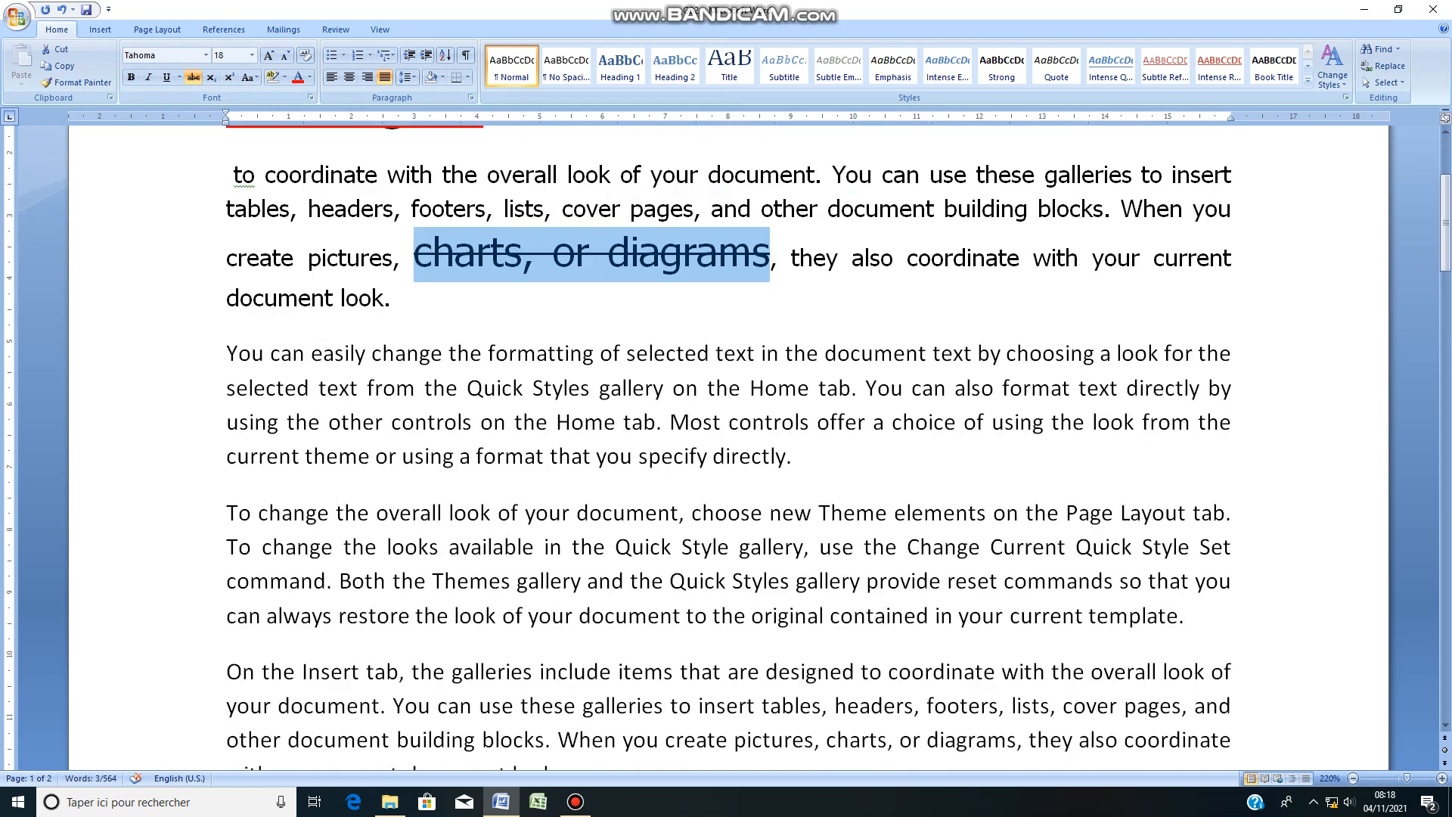
pyautogui.click(392, 298)
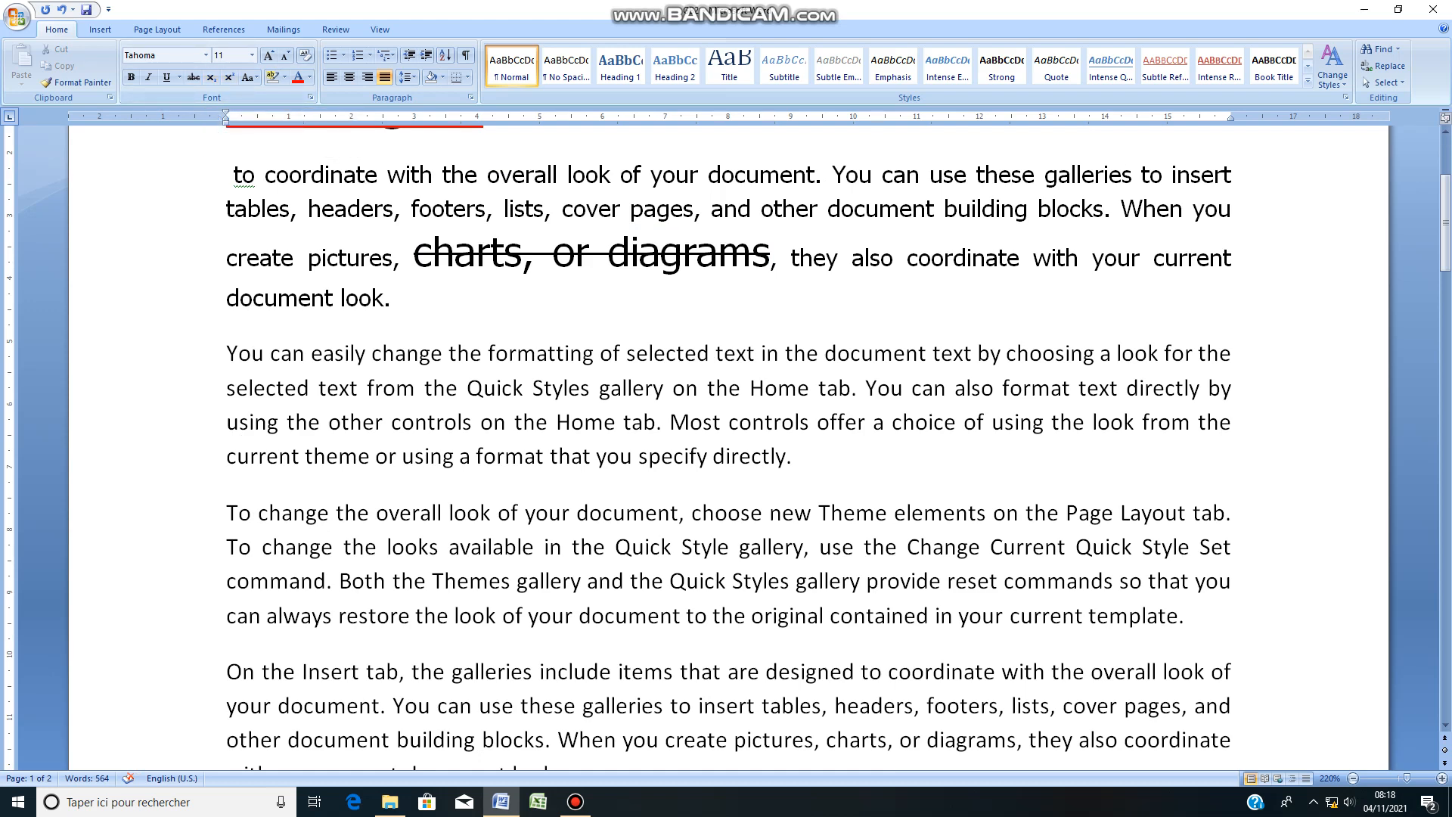
pyautogui.press('Return')
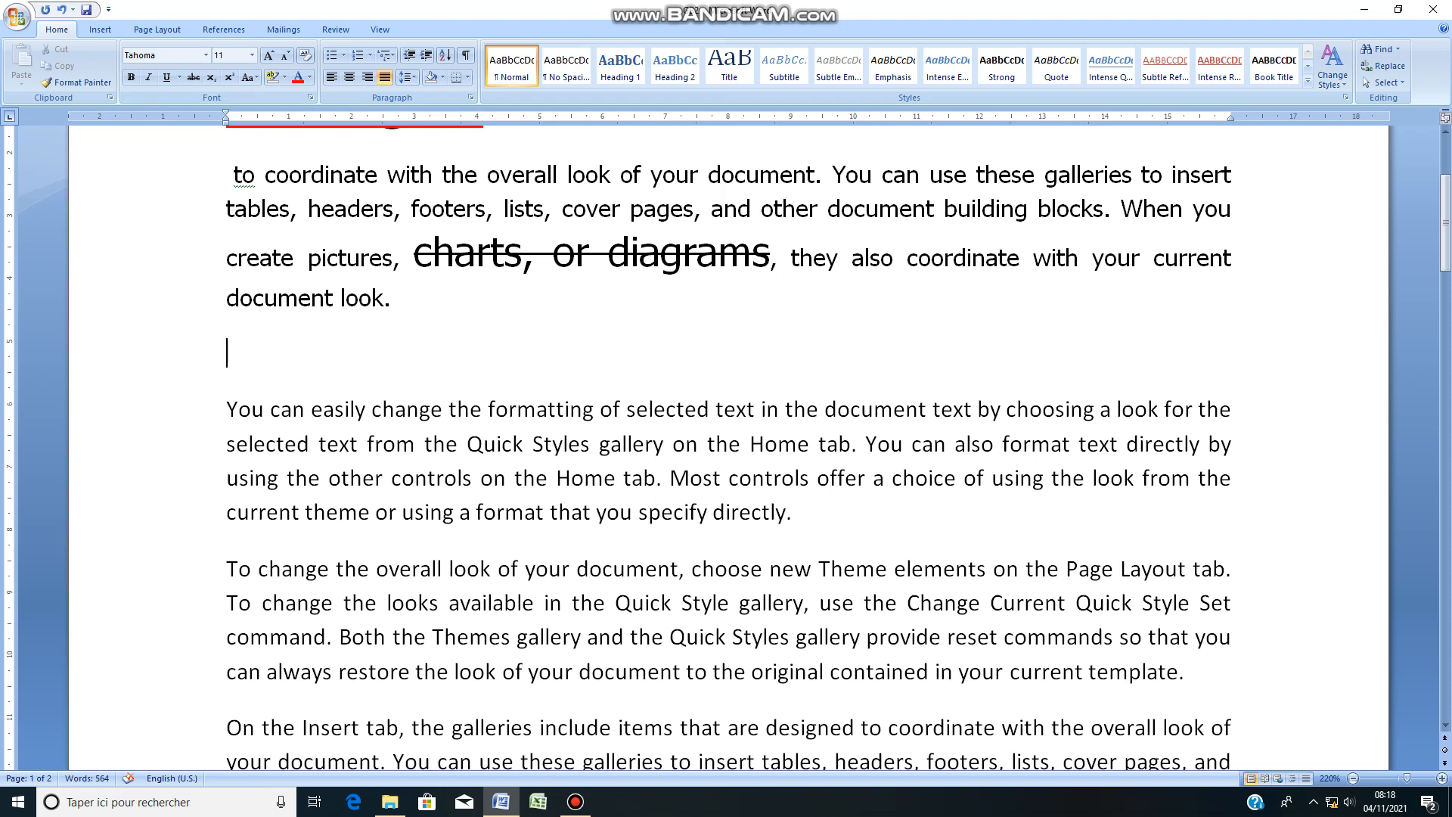
pyautogui.write('&')
pyautogui.press('BackSpace')
pyautogui.write('1 st march 1972')
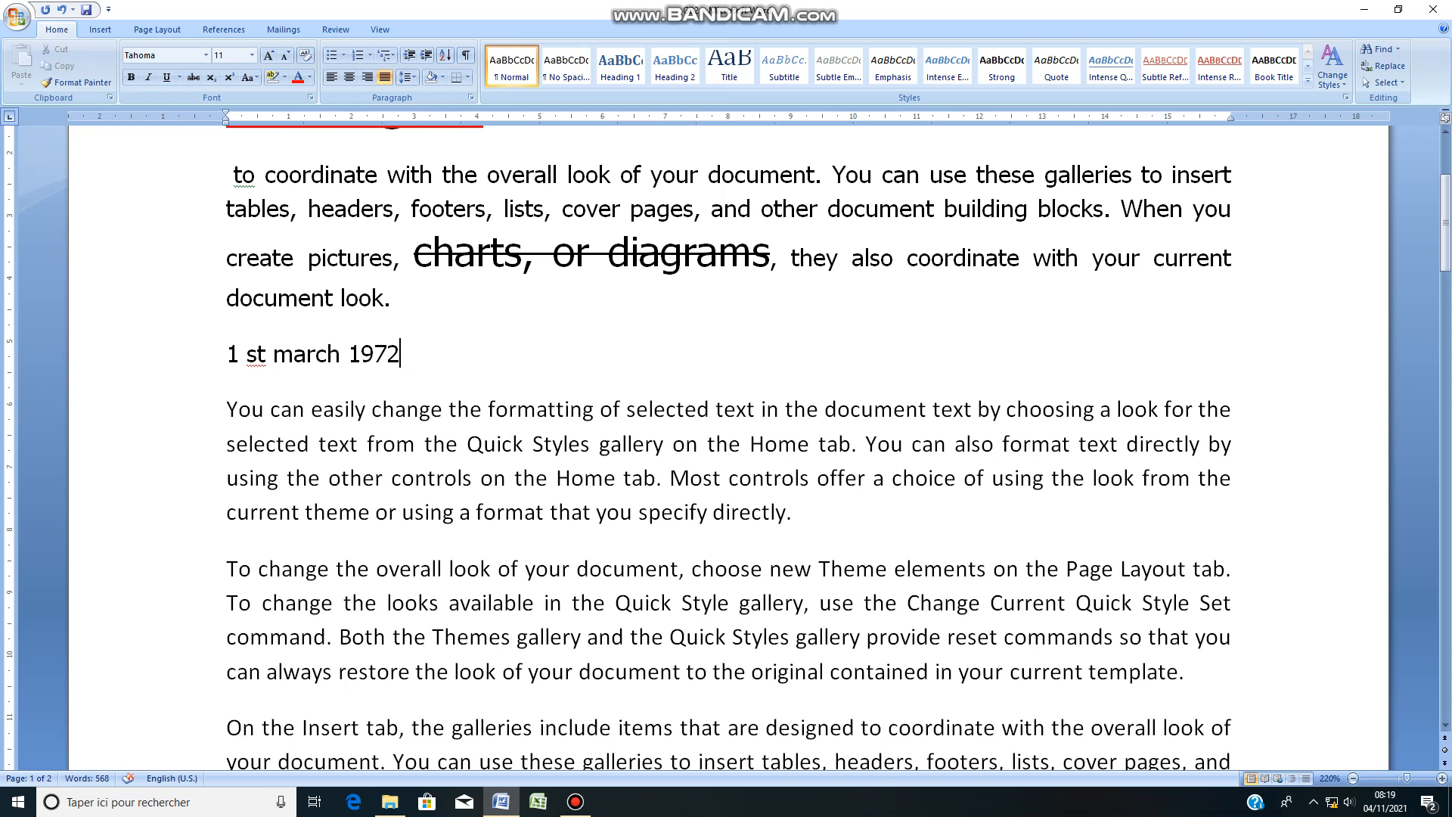
# Step: Make the "st" in the date line superscript and delete the space between it and the 1
pyautogui.moveTo(258, 355); pyautogui.dragTo(247, 355)
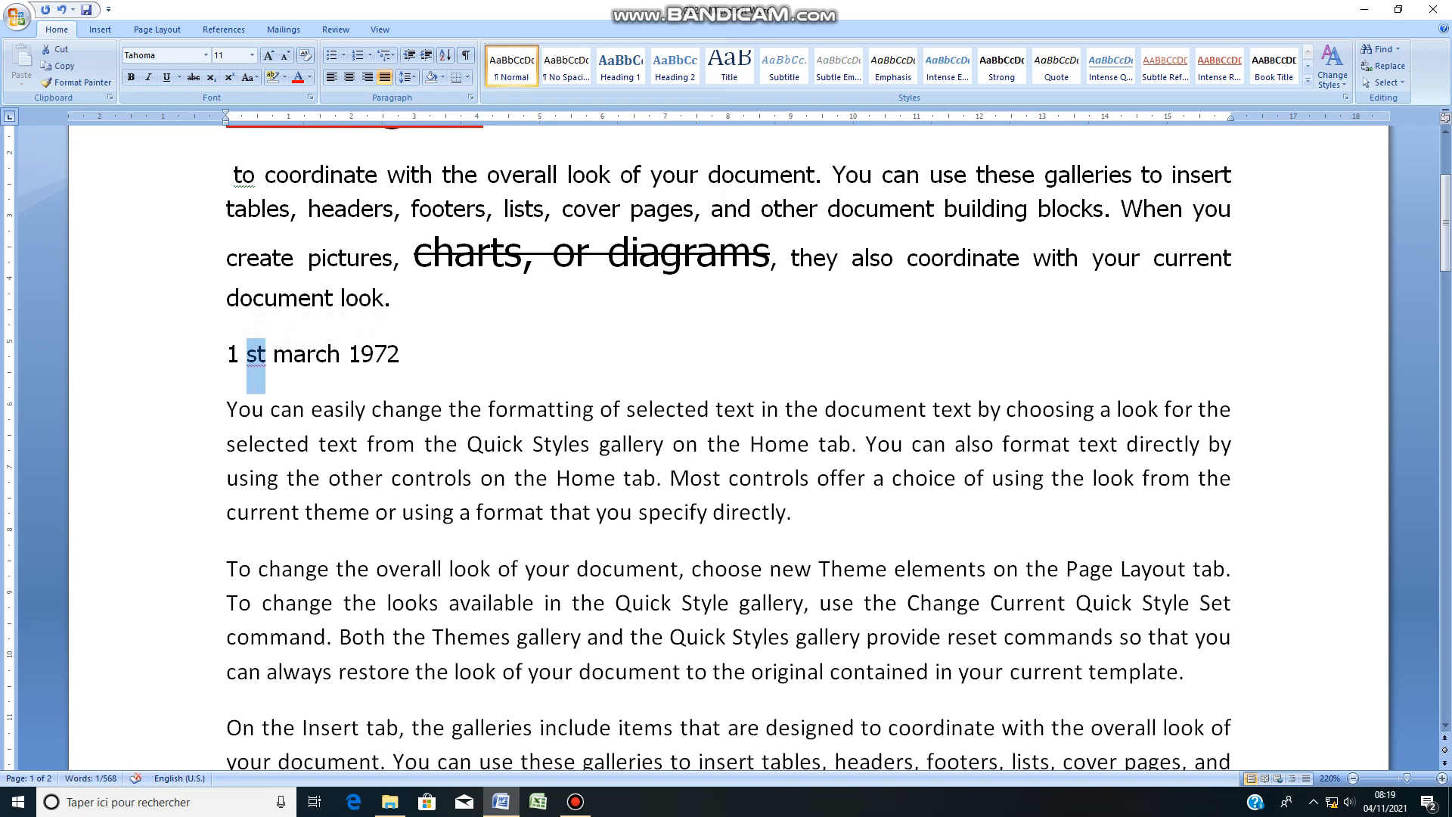
pyautogui.click(266, 354)
pyautogui.moveTo(266, 354); pyautogui.dragTo(247, 355)
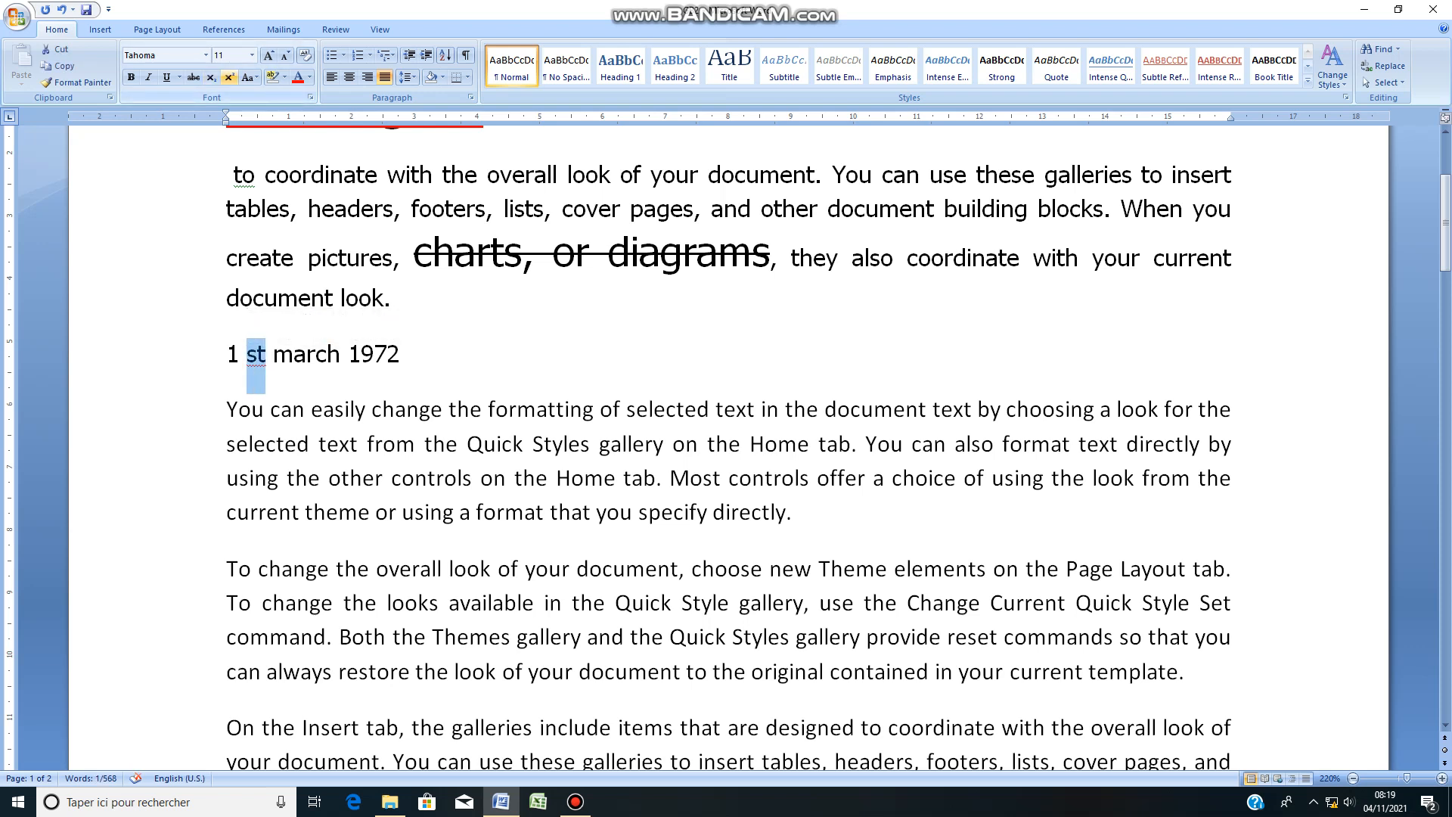
pyautogui.hotkey('ctrl', 'shift', '=')
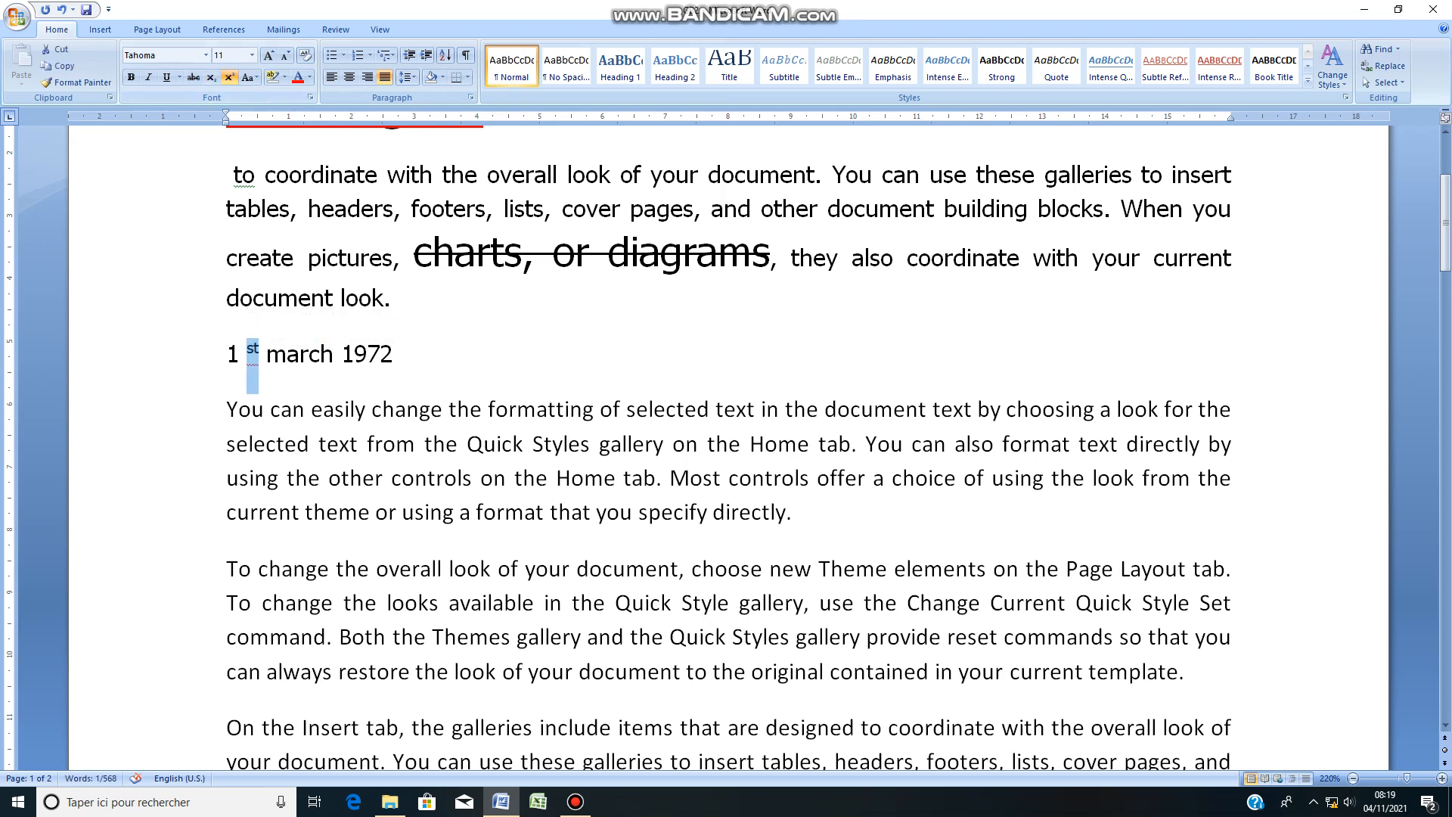
pyautogui.press('Left')
pyautogui.press('BackSpace')
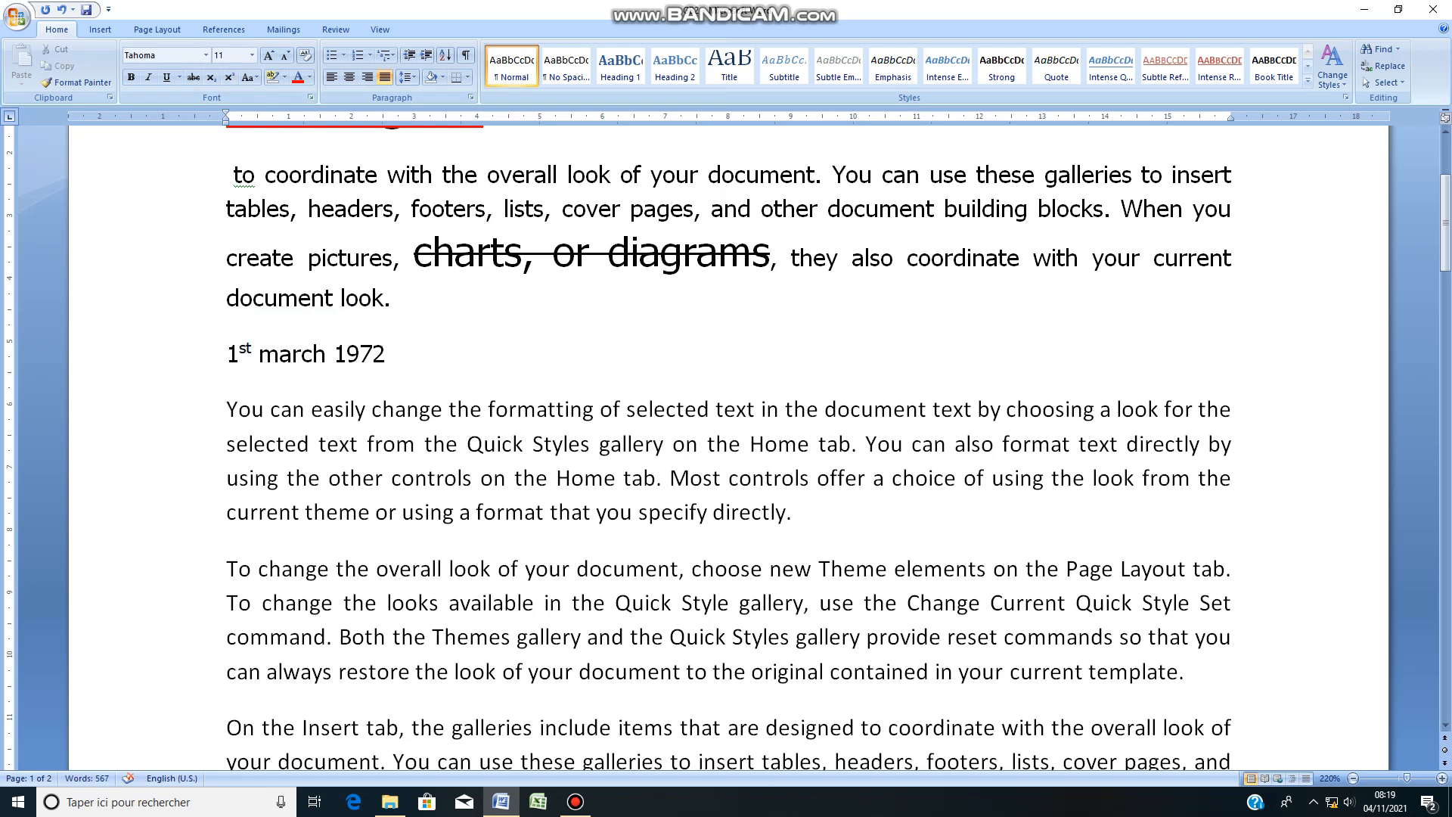
# Step: Add "106" after the date, separated by a space, and make its 6 a subscript
pyautogui.press('Right')
pyautogui.press('Right')
pyautogui.press('Right')
pyautogui.press('Left')
pyautogui.press('End')
pyautogui.write('106')
pyautogui.hotkey('shift', 'Left')
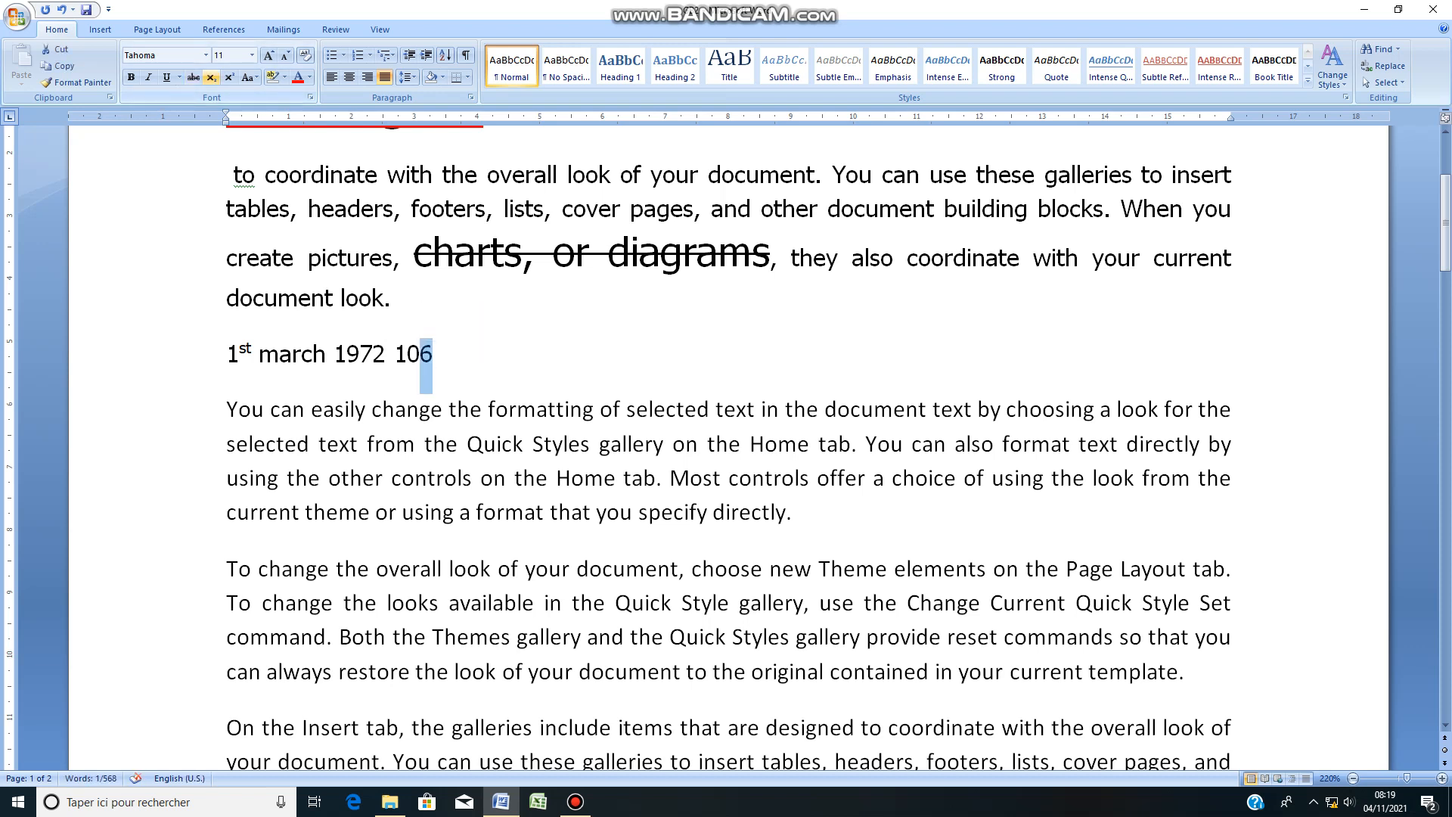
pyautogui.click(212, 78)
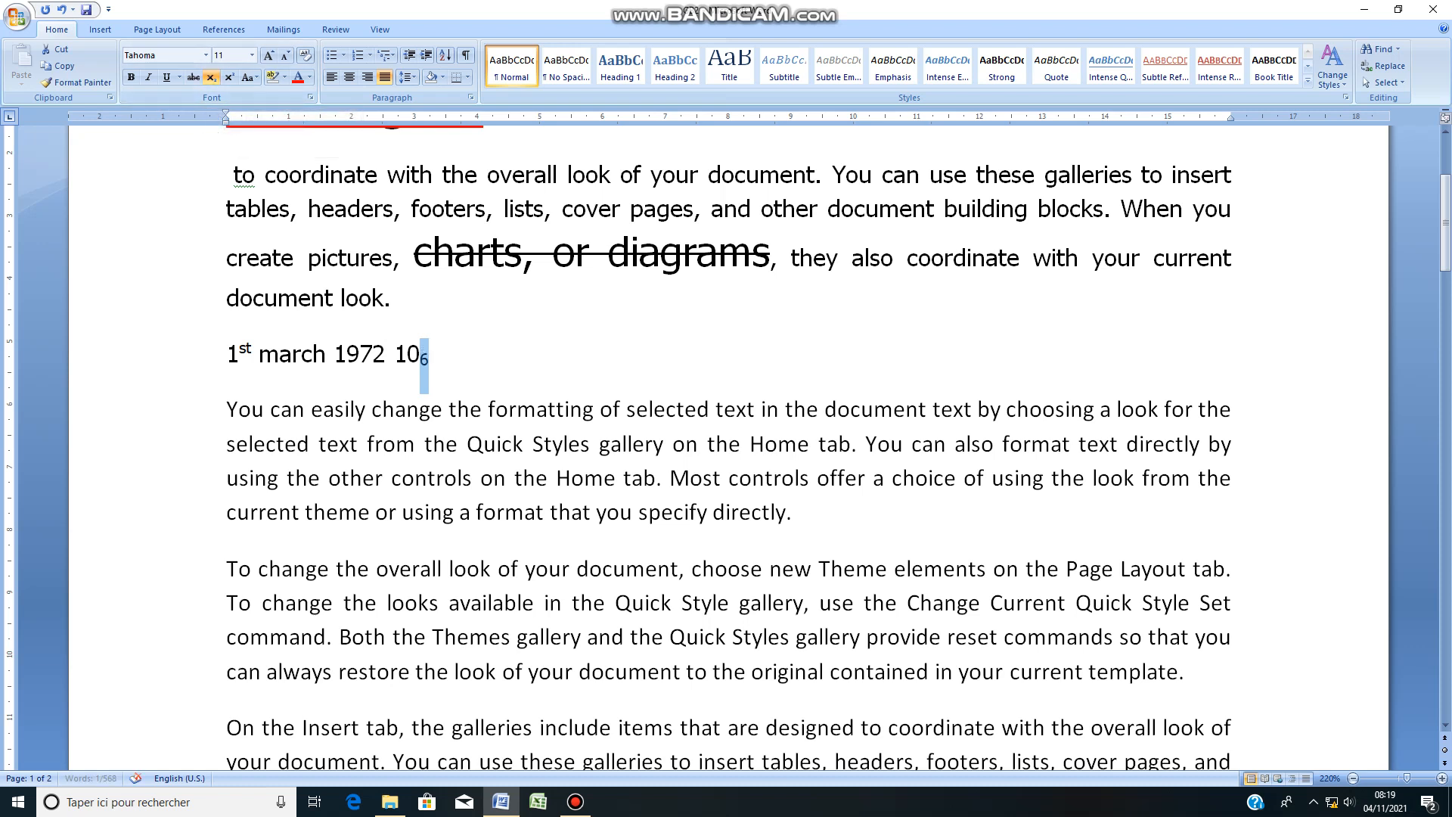
# Step: Highlight the 10 with its subscript 6 after the date in yellow
pyautogui.moveTo(394, 357); pyautogui.dragTo(439, 357)
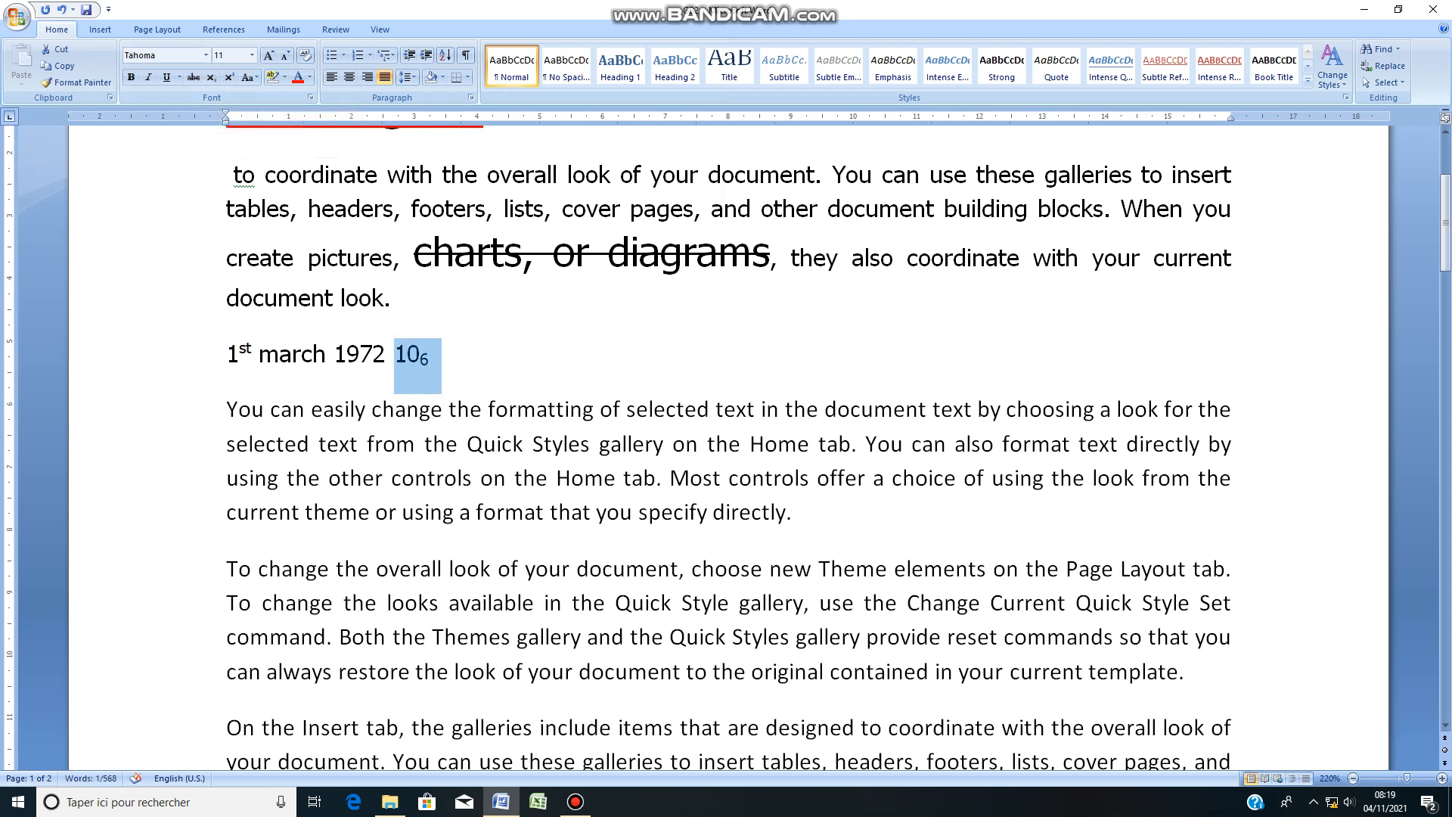
pyautogui.click(284, 77)
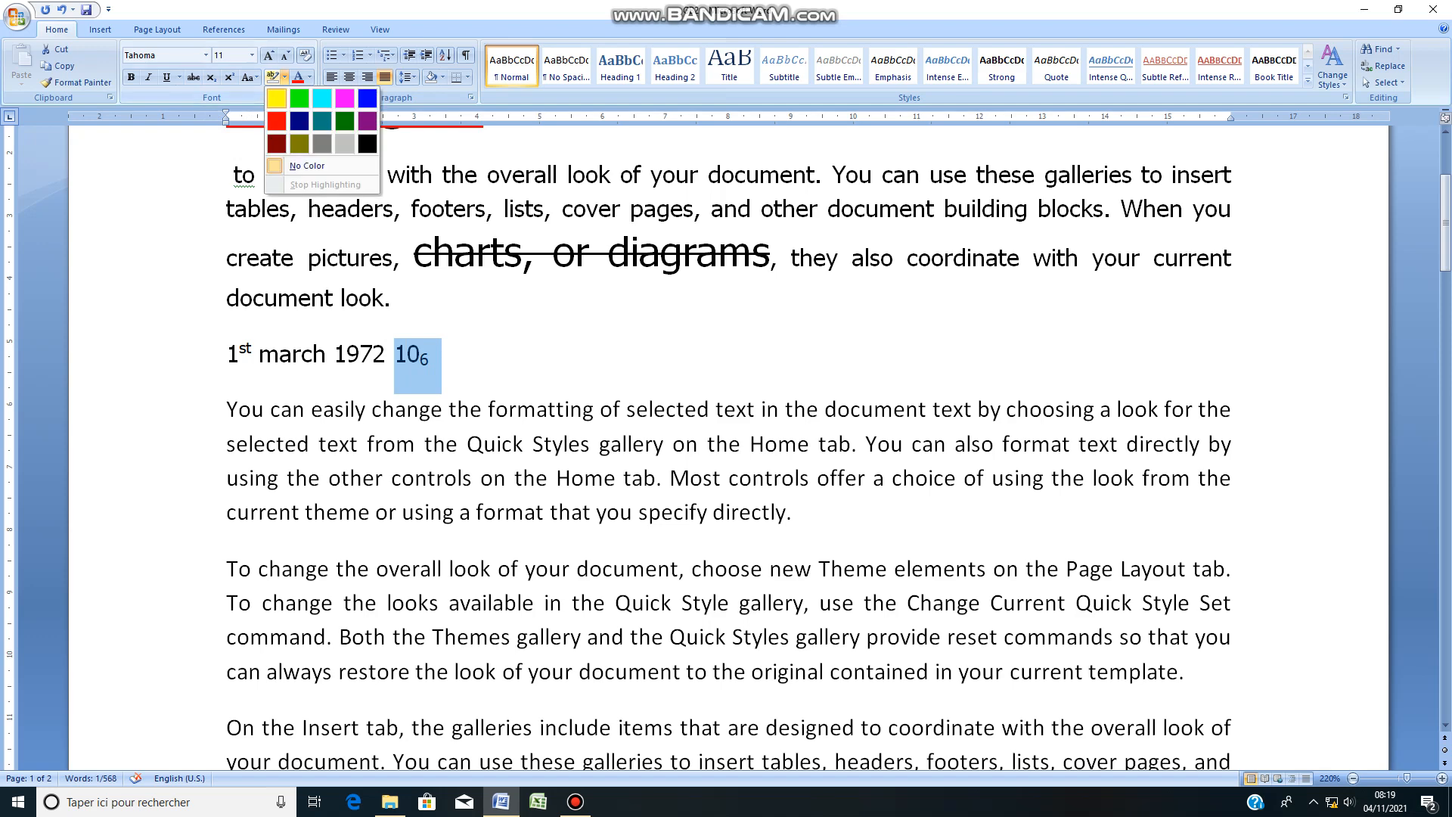
pyautogui.click(277, 98)
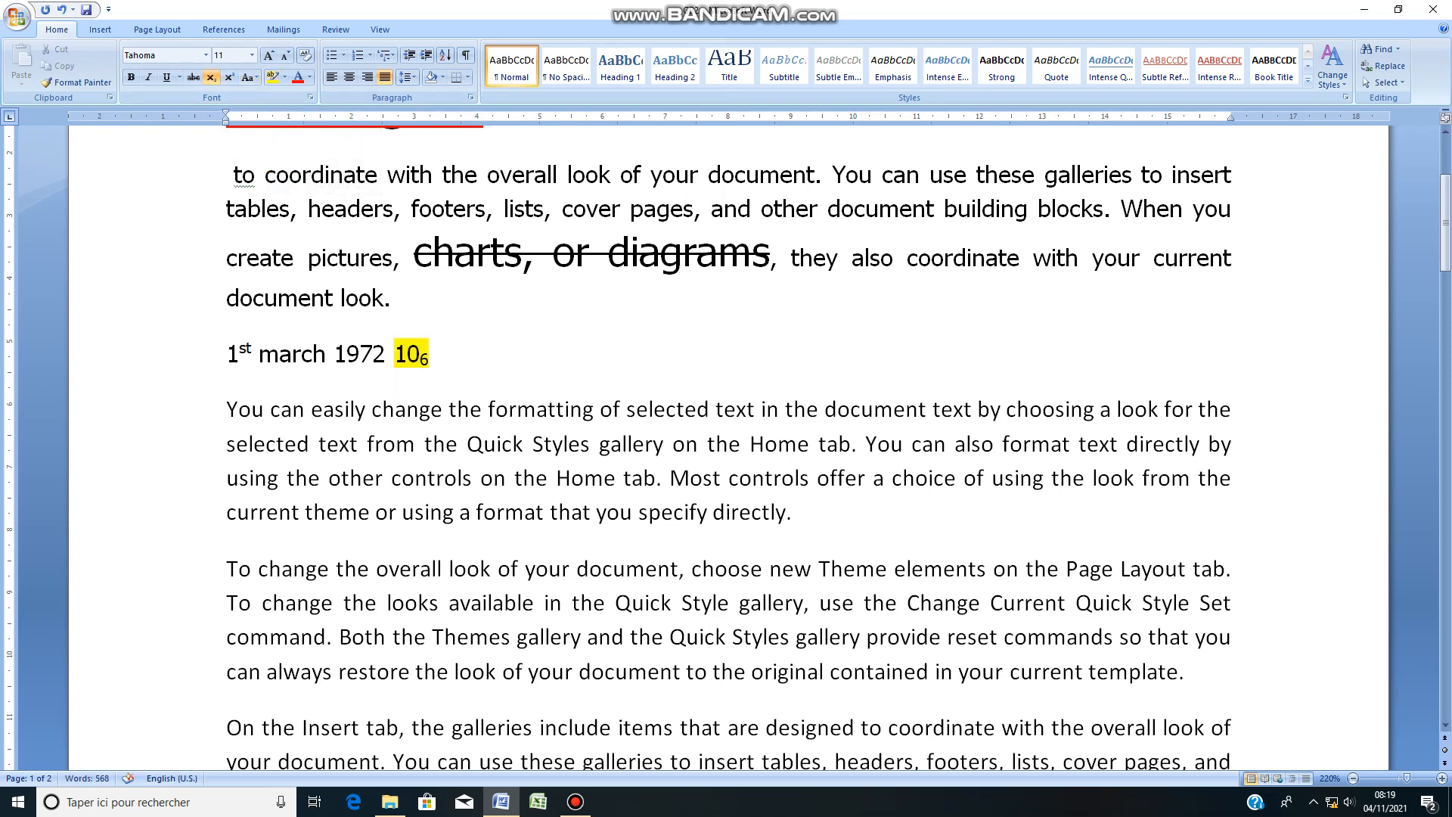
# Step: Change the case of the large underlined first line to UPPERCASE
pyautogui.scroll(3, 728, 448)
pyautogui.moveTo(490, 347); pyautogui.dragTo(232, 291)
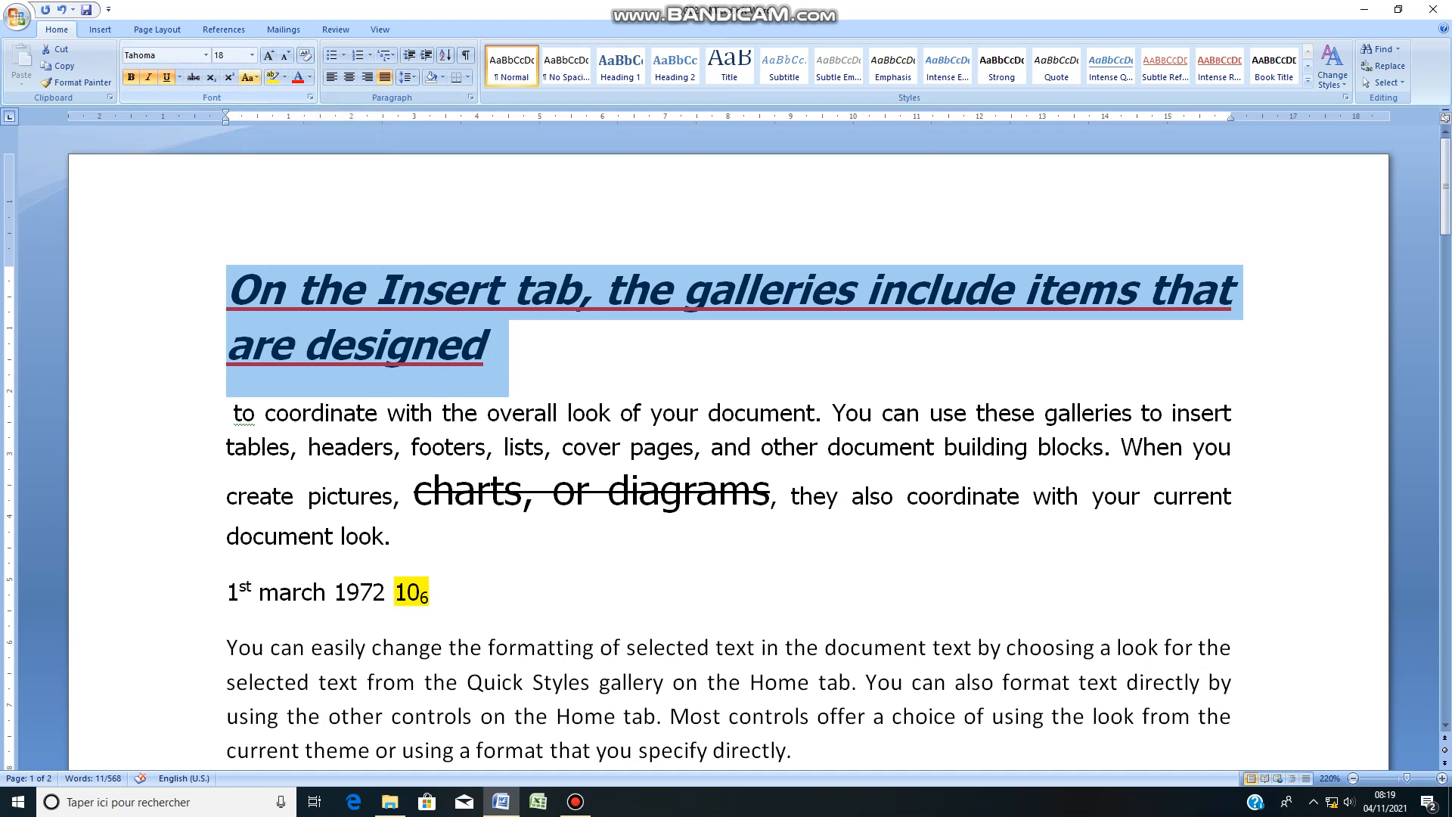
pyautogui.click(250, 77)
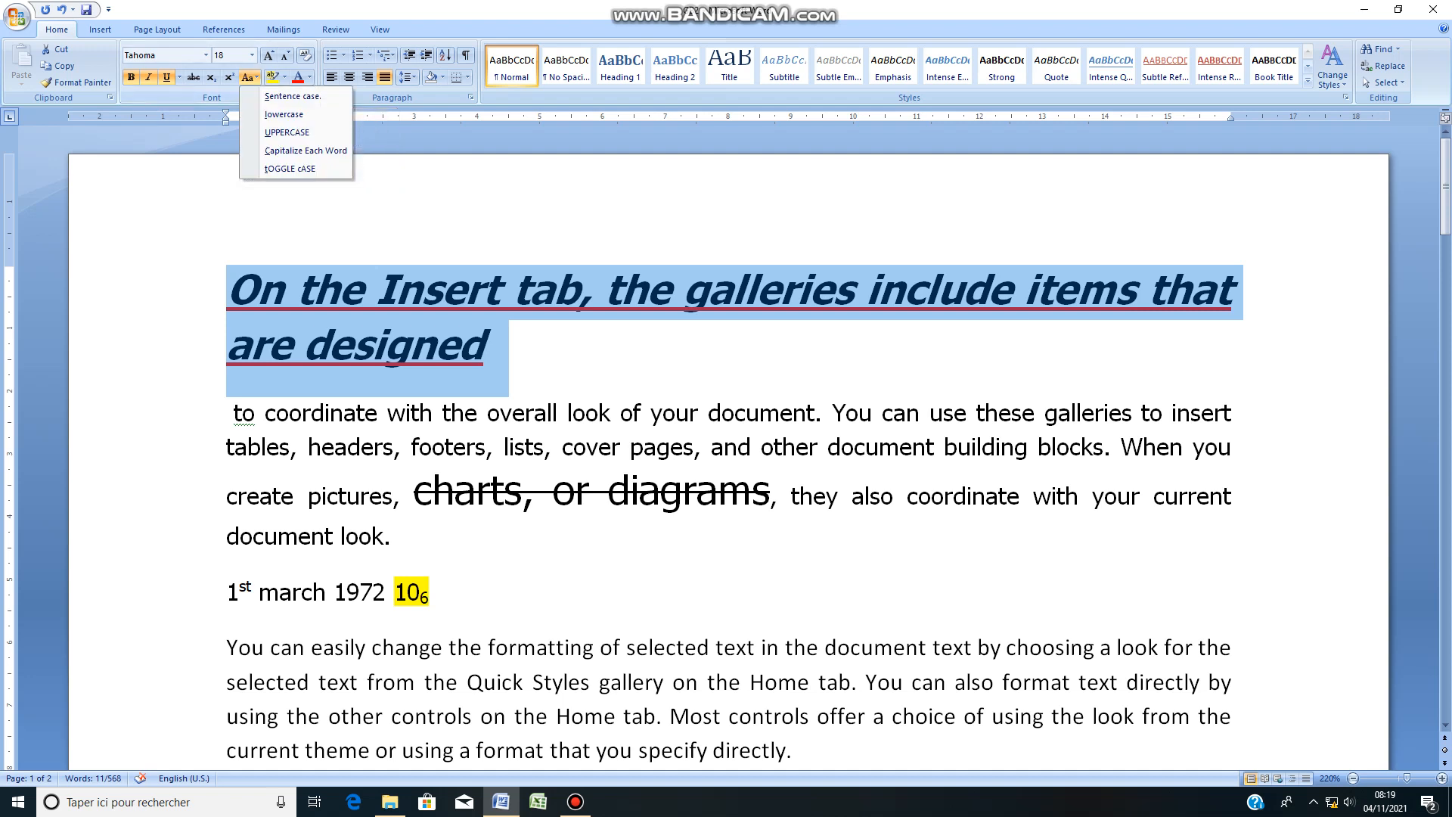
pyautogui.click(250, 78)
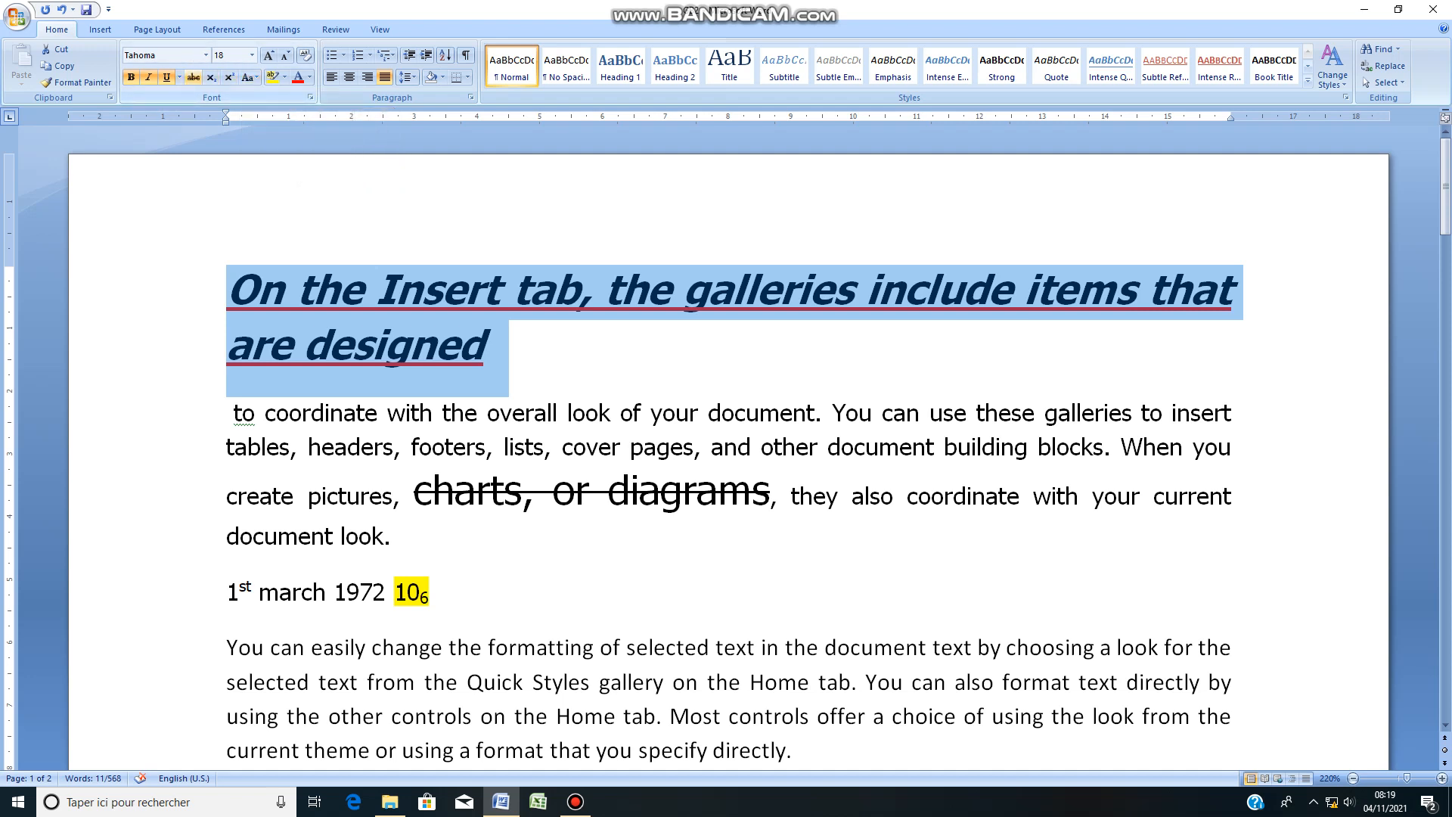
pyautogui.click(249, 77)
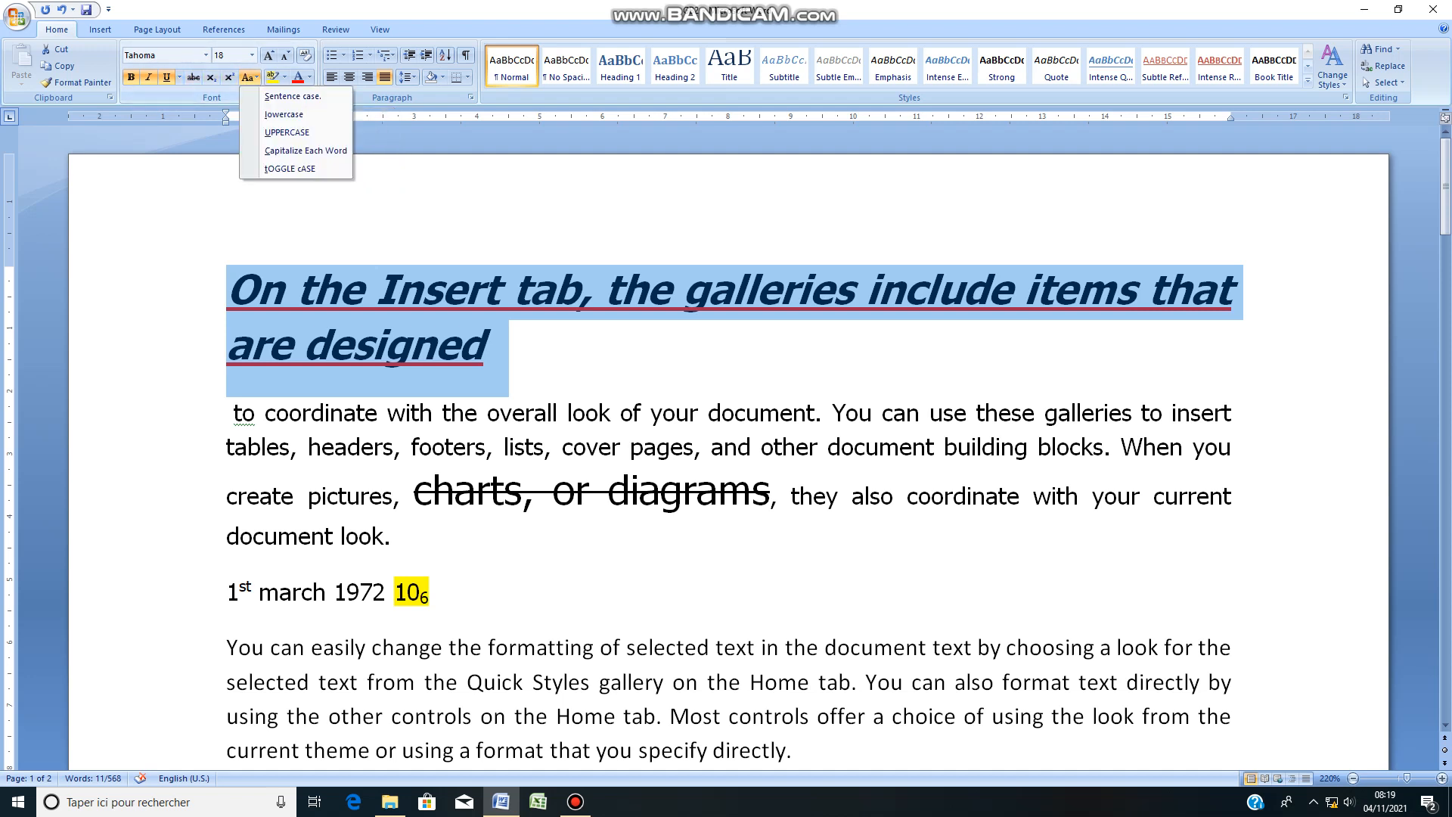
pyautogui.click(288, 133)
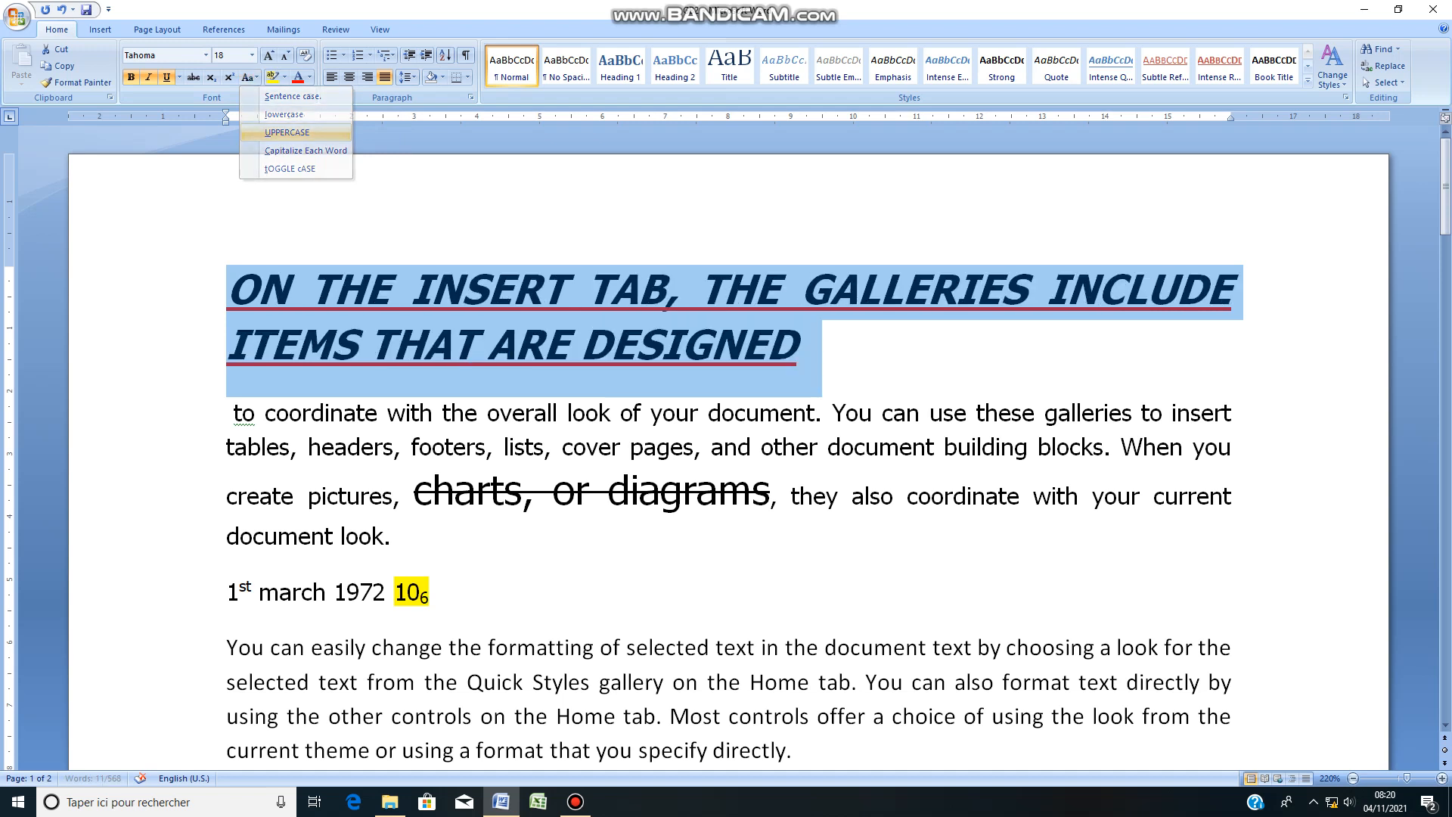
# Step: Change the case of the large underlined first line to lowercase
pyautogui.click(250, 78)
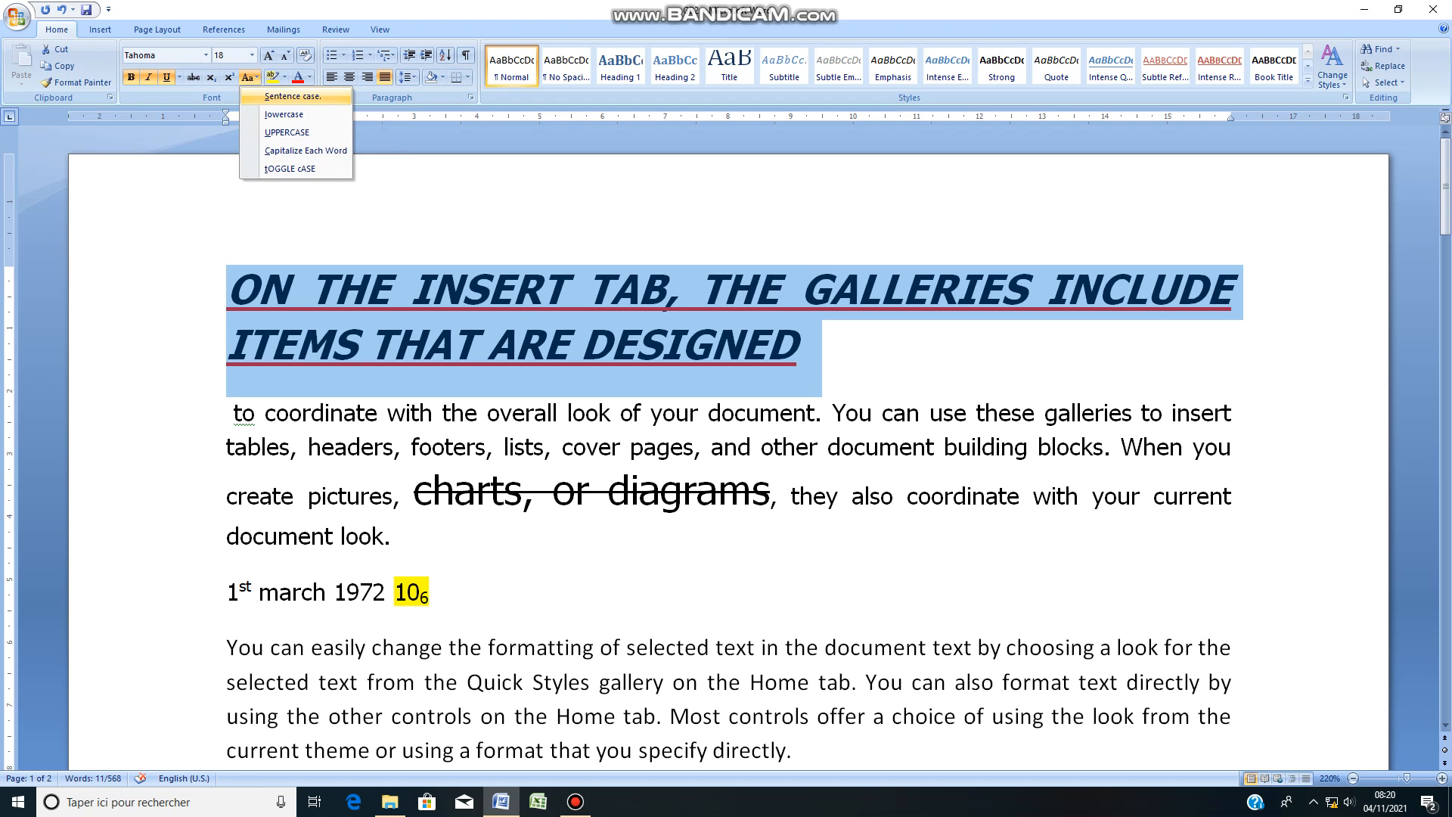
pyautogui.click(283, 115)
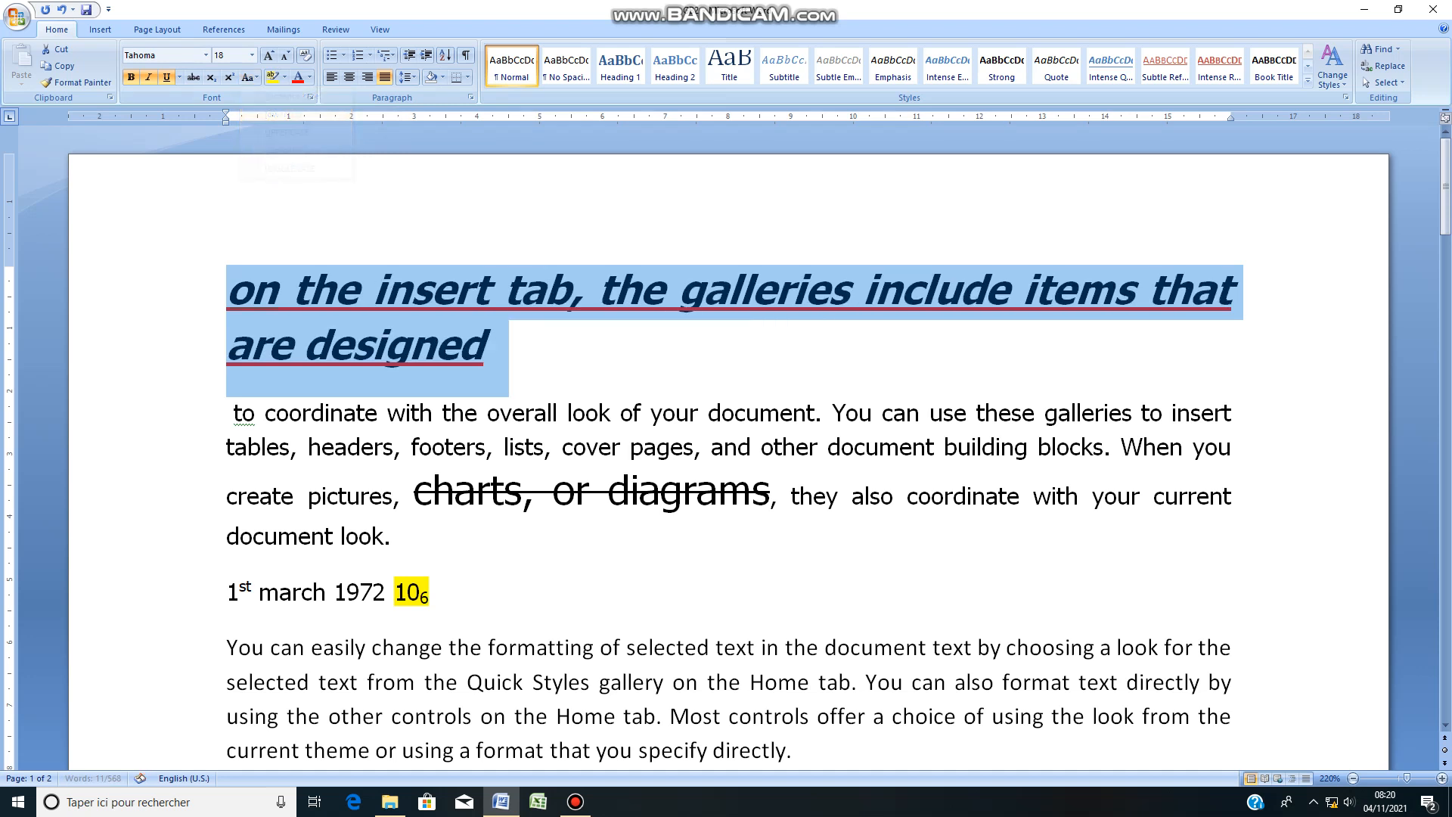
pyautogui.click(490, 346)
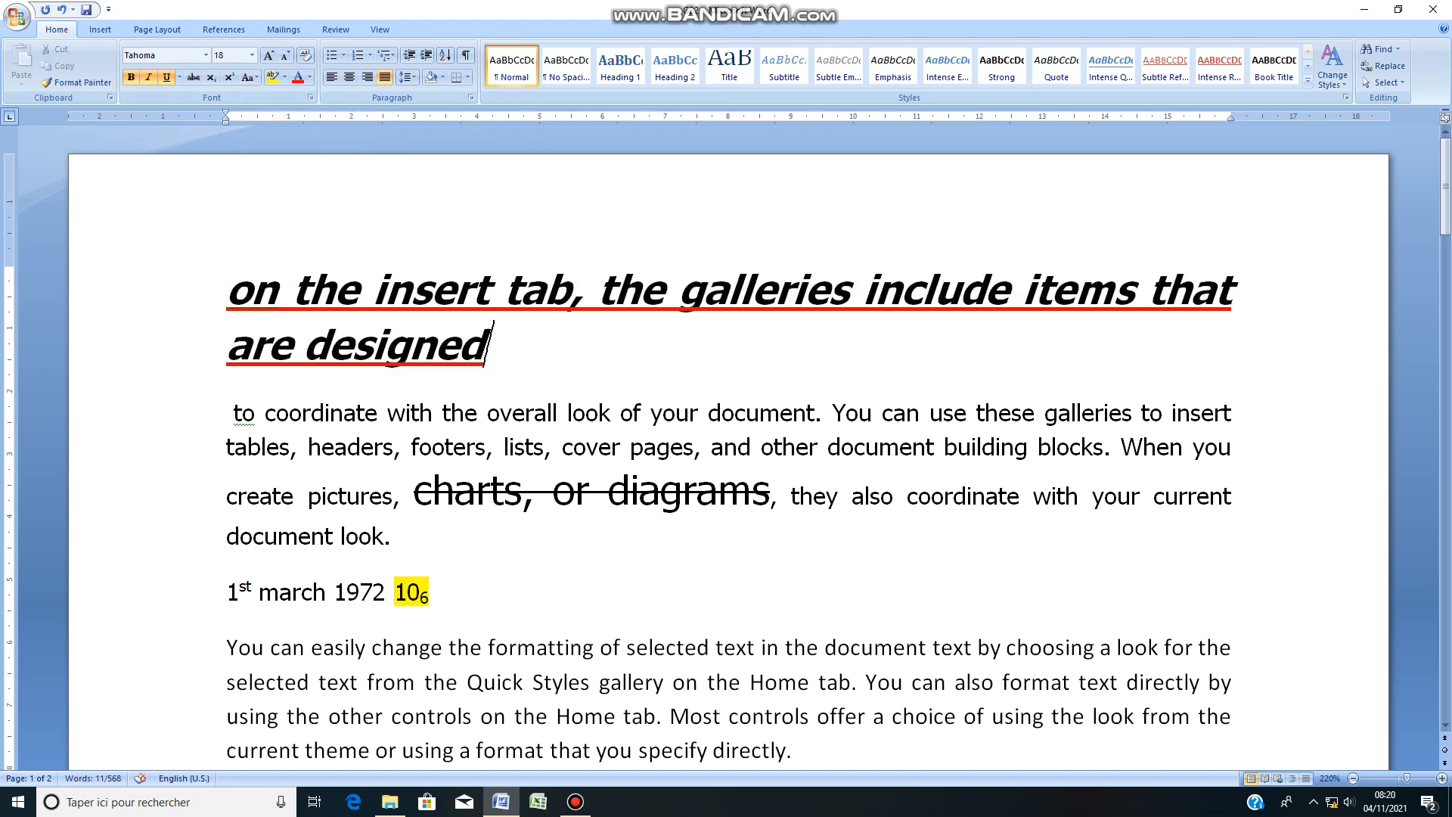
# Step: Change the case of the large underlined first line to Capitalize Each Word
pyautogui.moveTo(490, 346); pyautogui.dragTo(228, 291)
pyautogui.click(250, 77)
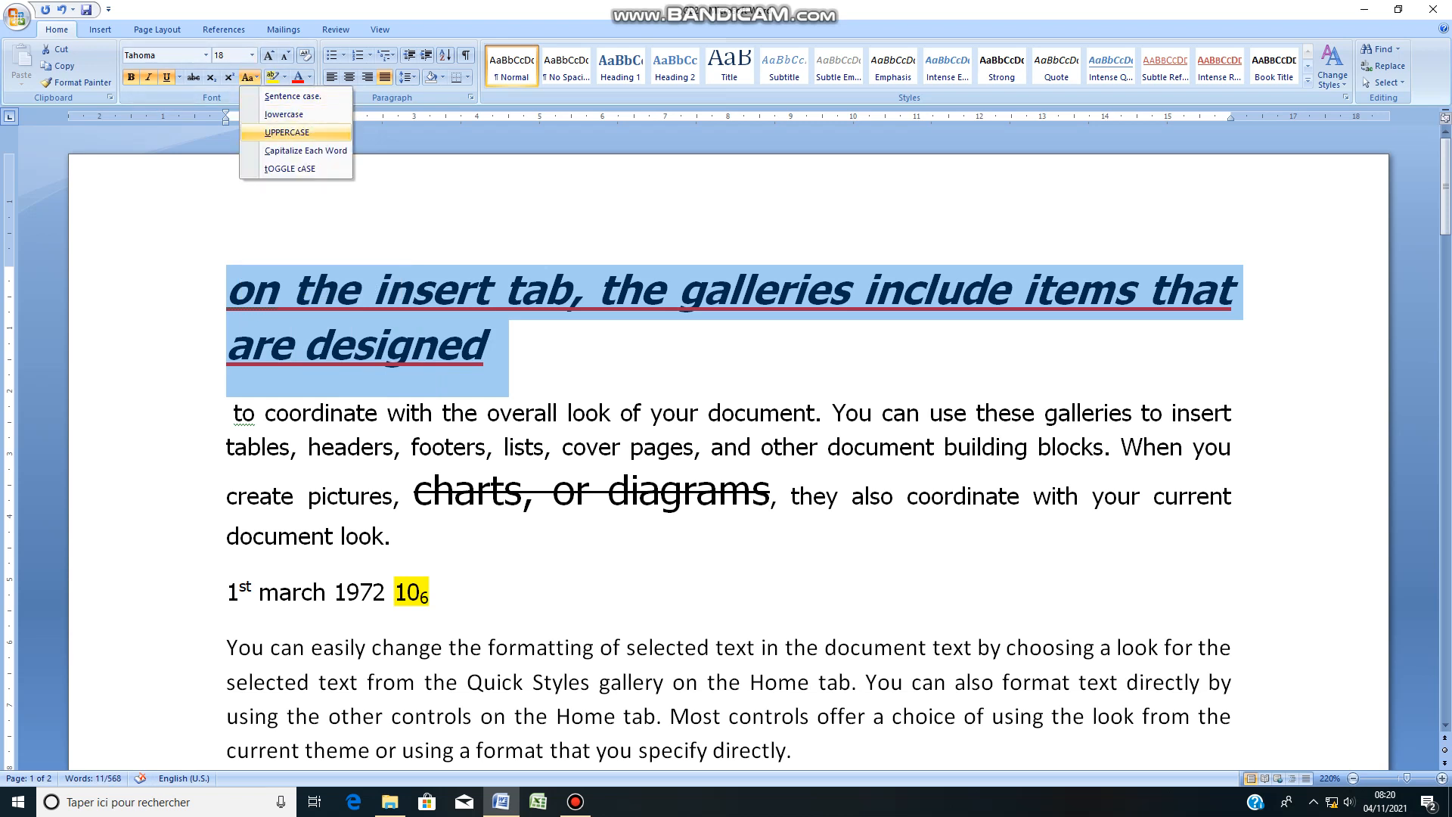
pyautogui.click(305, 151)
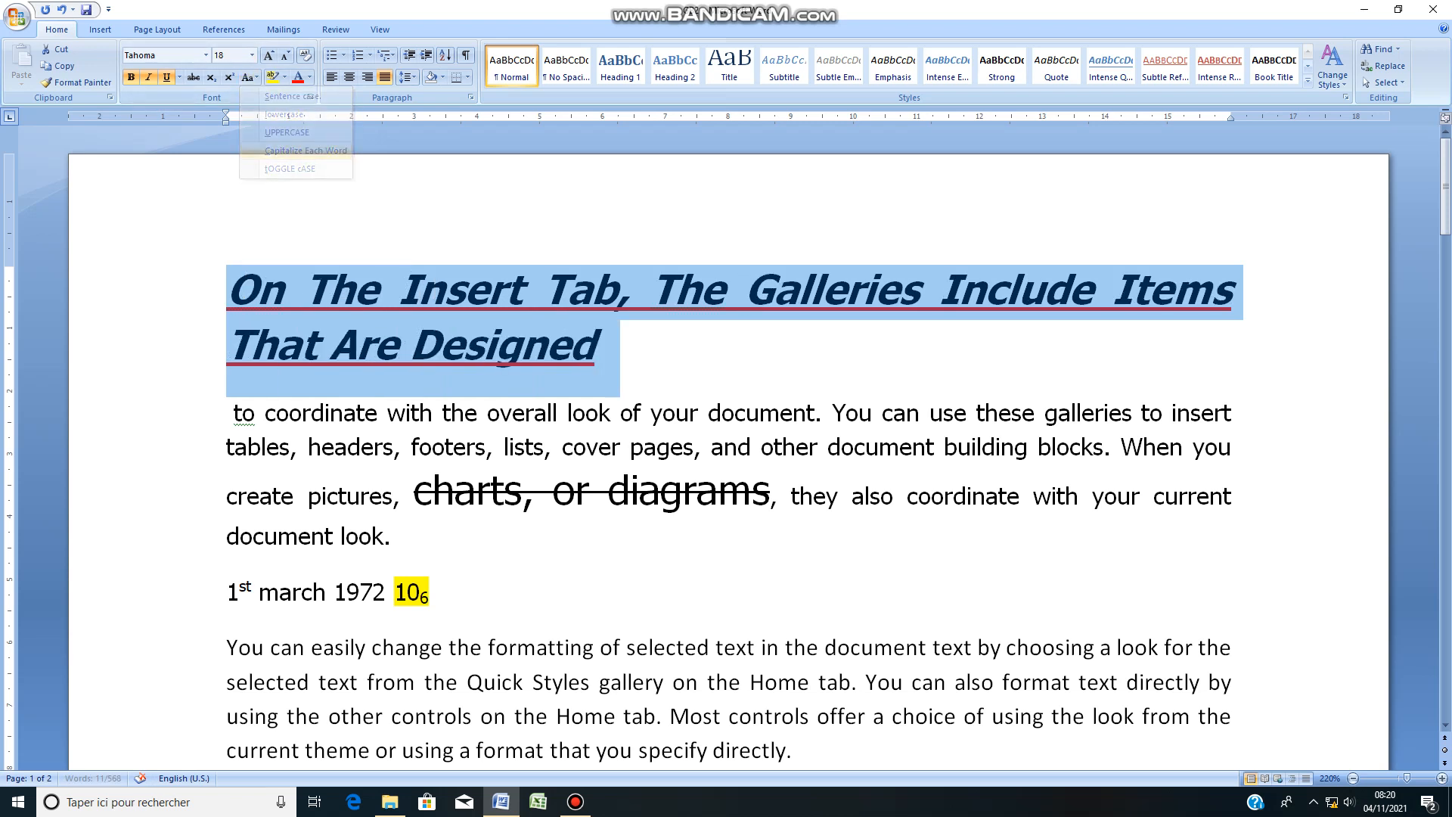
pyautogui.click(599, 345)
# Step: Examine the first letter of each word in the large underlined first line
pyautogui.click(264, 291)
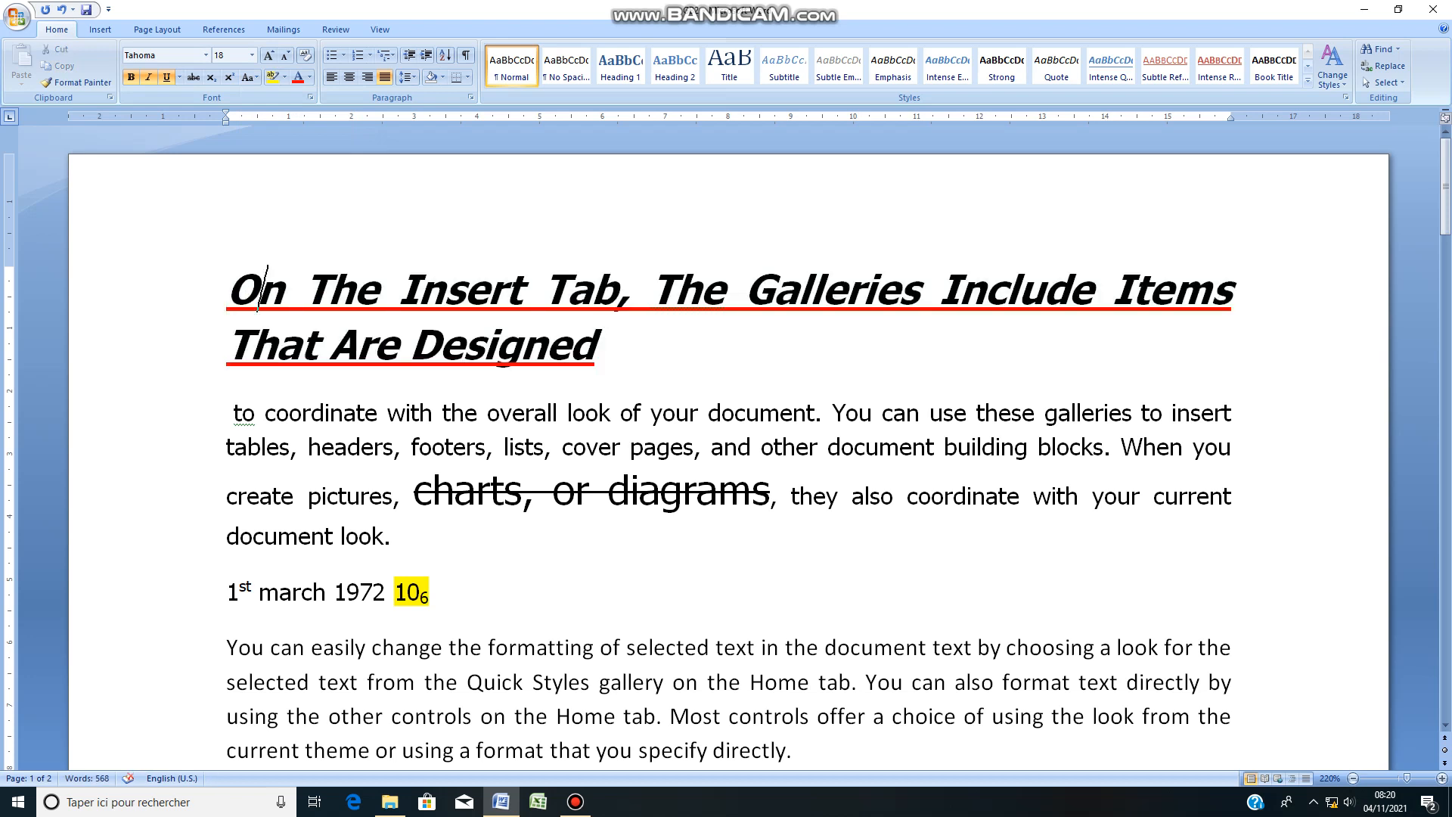
pyautogui.click(383, 290)
pyautogui.click(449, 291)
pyautogui.click(575, 291)
pyautogui.click(680, 290)
pyautogui.click(828, 291)
pyautogui.click(965, 291)
# Step: Apply tOGGLE cASE to the large underlined first line
pyautogui.moveTo(599, 346); pyautogui.dragTo(228, 290)
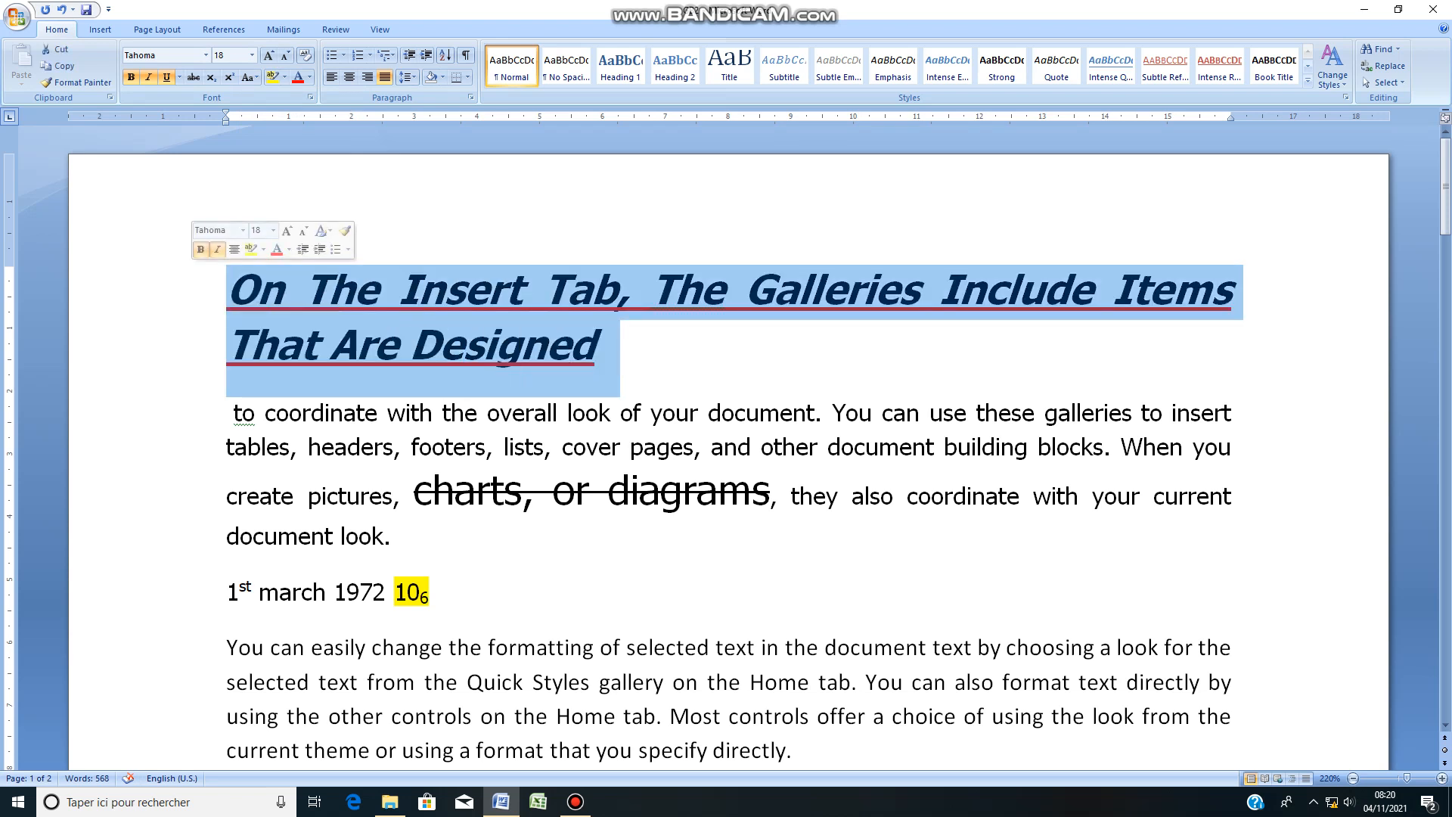
pyautogui.click(249, 77)
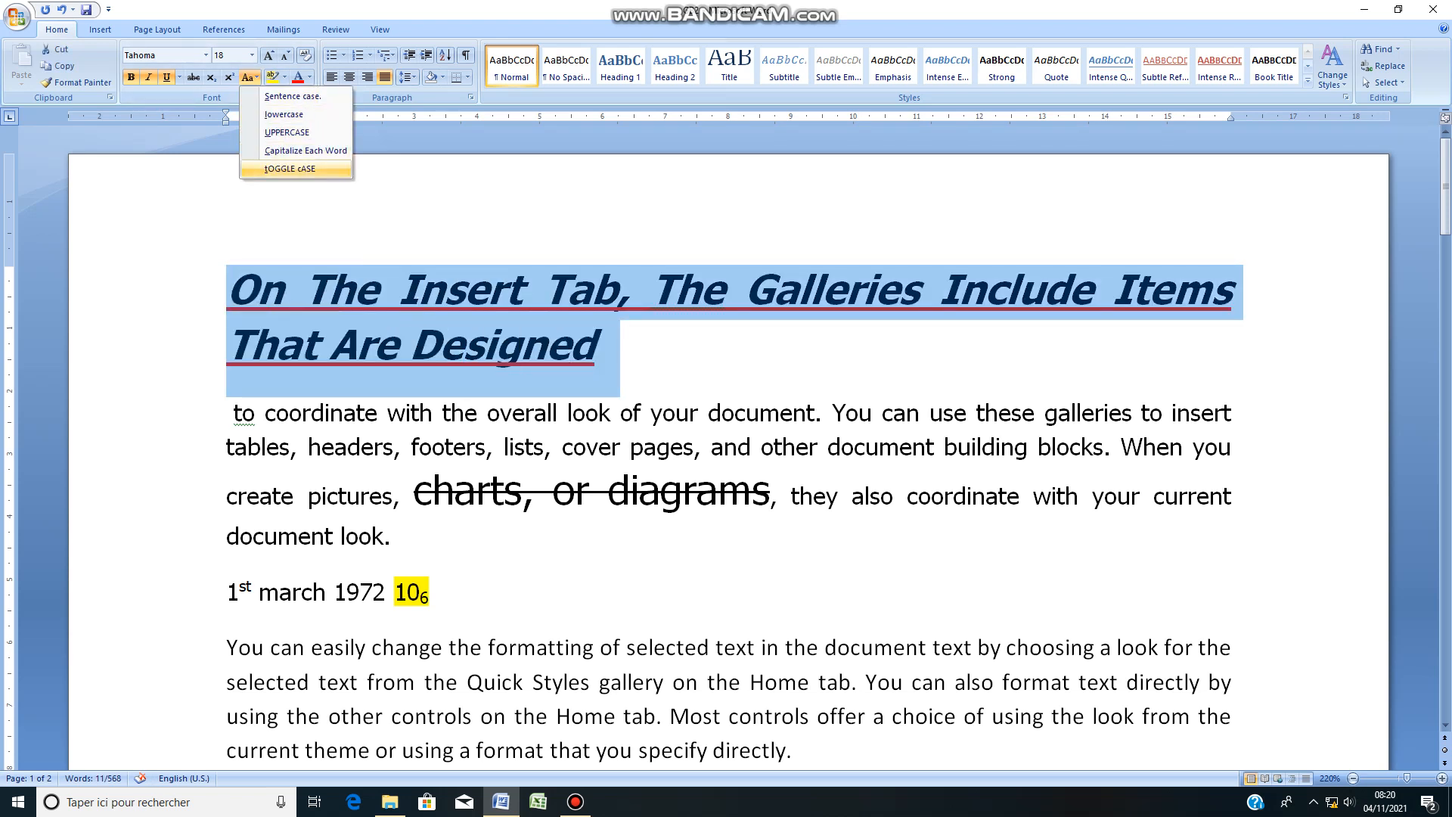
pyautogui.click(289, 169)
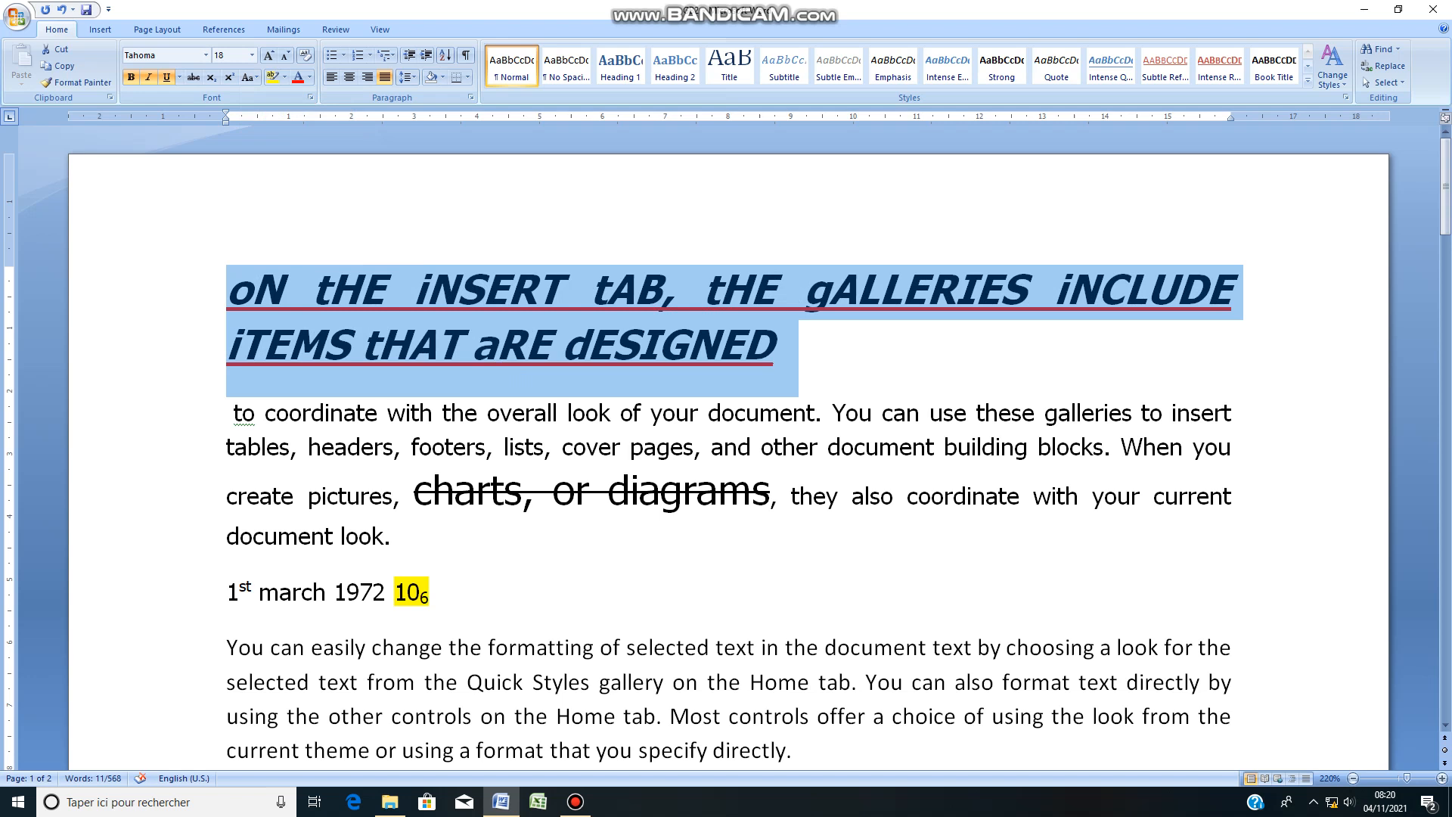
pyautogui.click(779, 345)
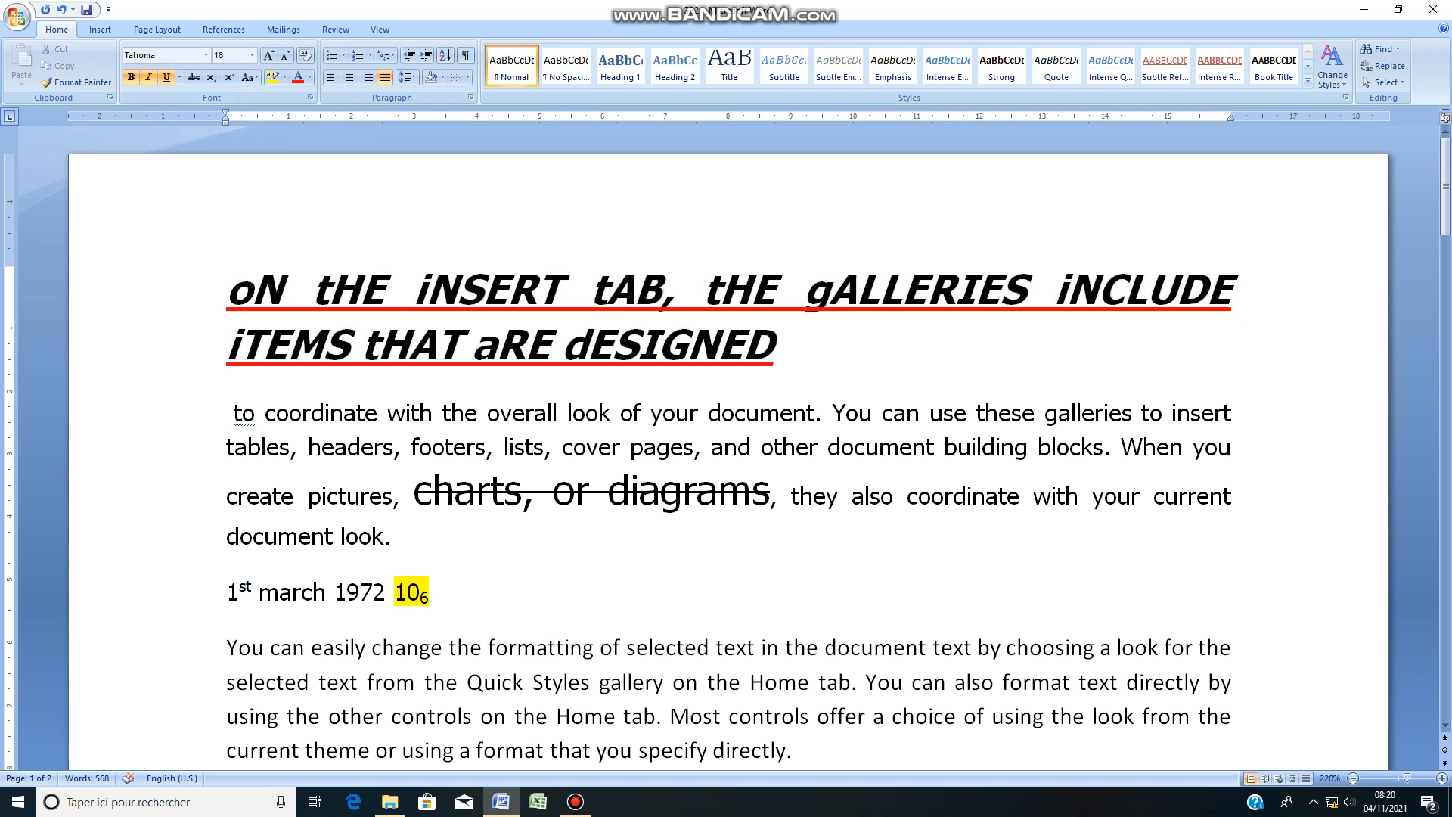
pyautogui.click(576, 802)
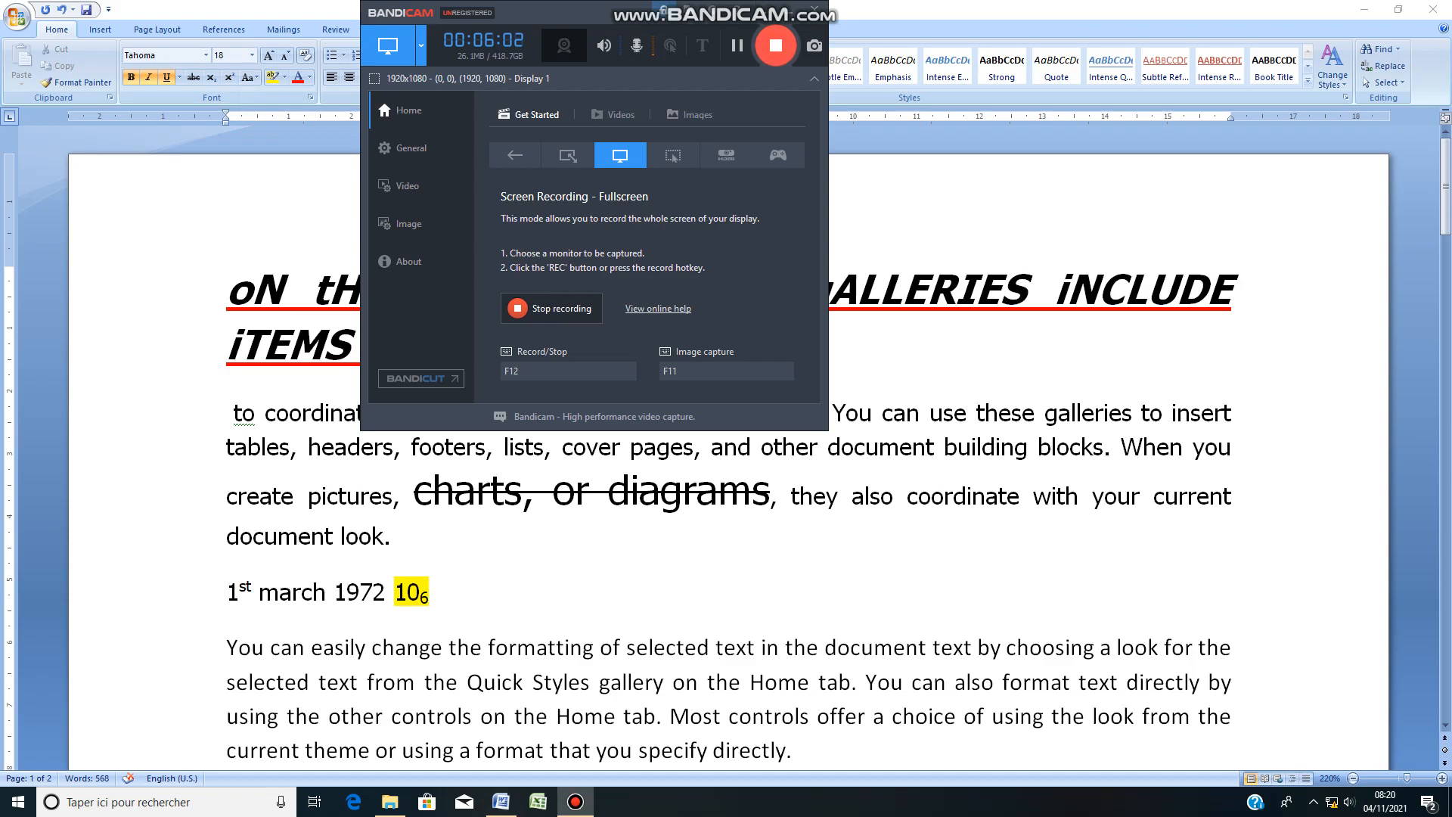